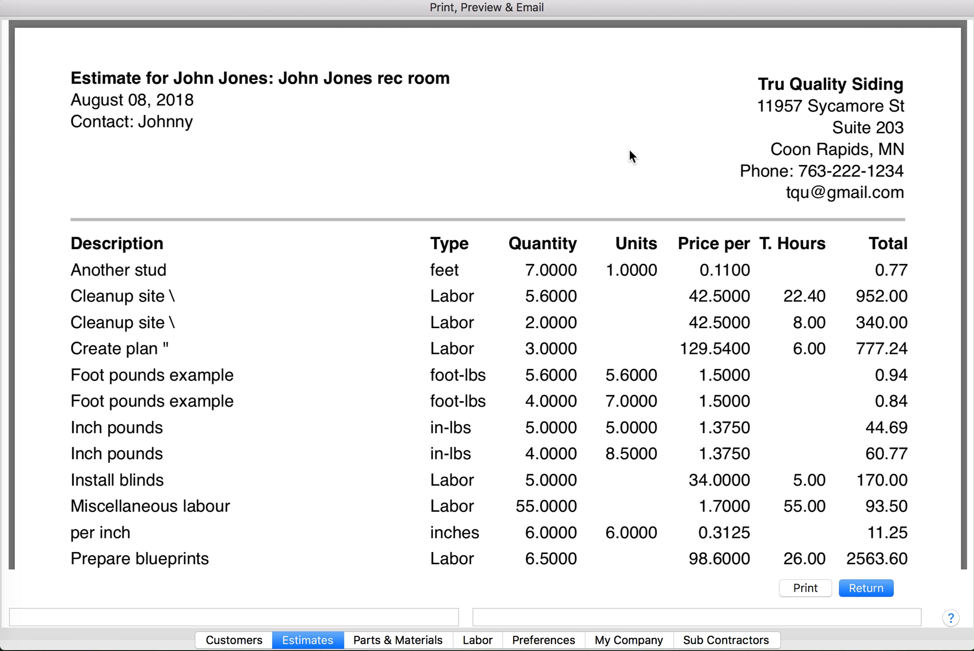
Scroll through the rec room estimate preview pages, then return from the preview
scroll(629, 150, "down", 10)
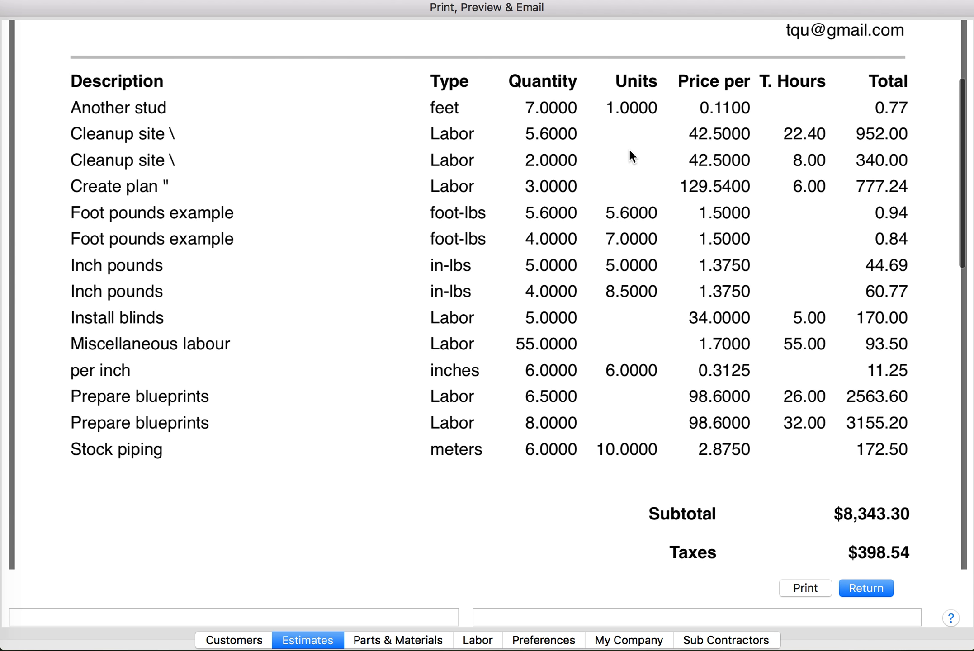
scroll(630, 150, "up", 8)
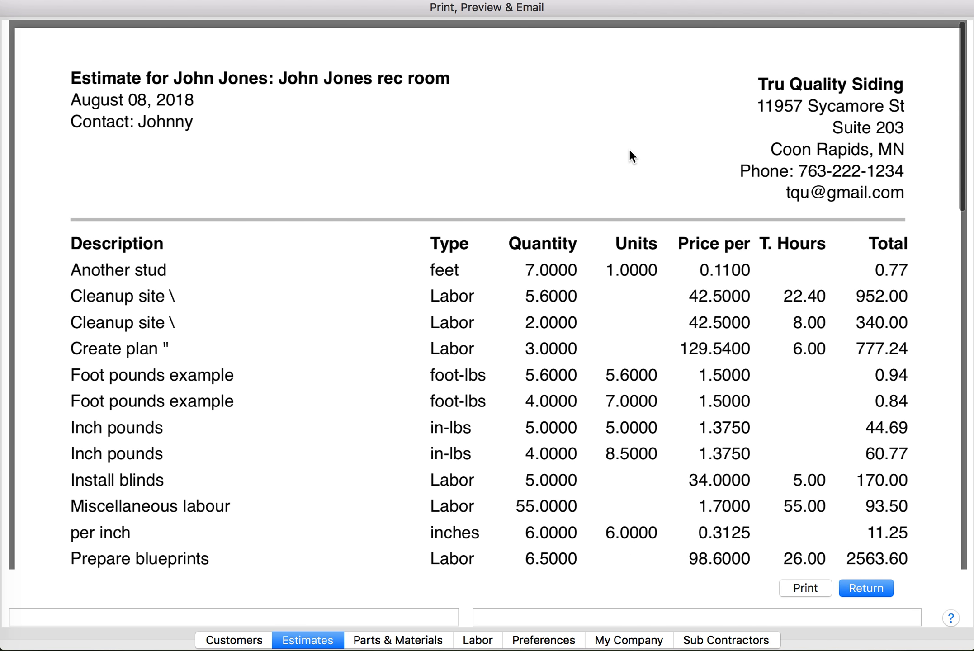
scroll(630, 150, "down", 6)
scroll(629, 150, "down", 1)
scroll(630, 150, "up", 8)
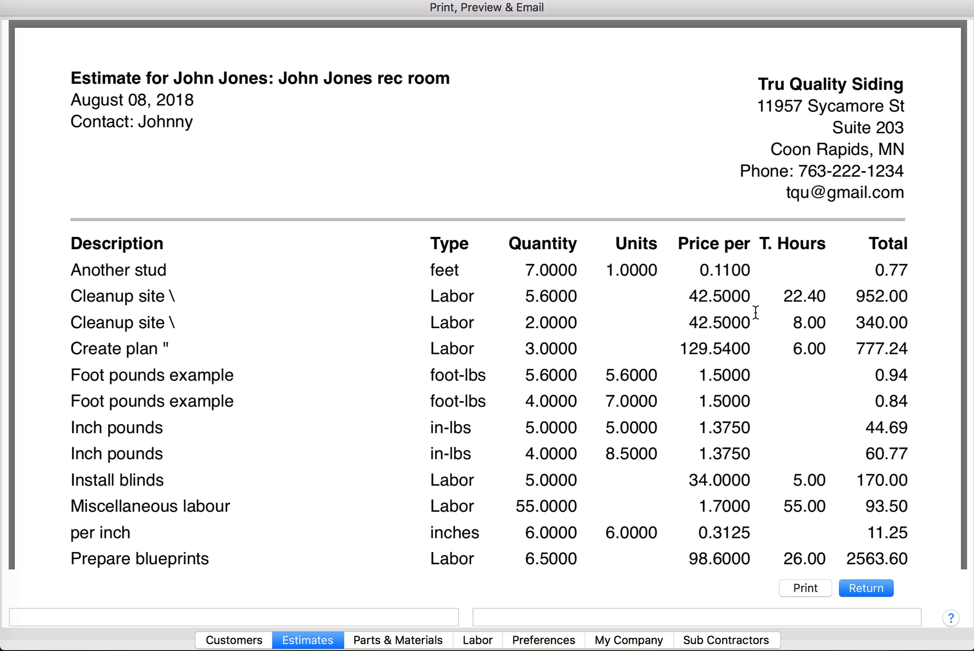
left_click(880, 589)
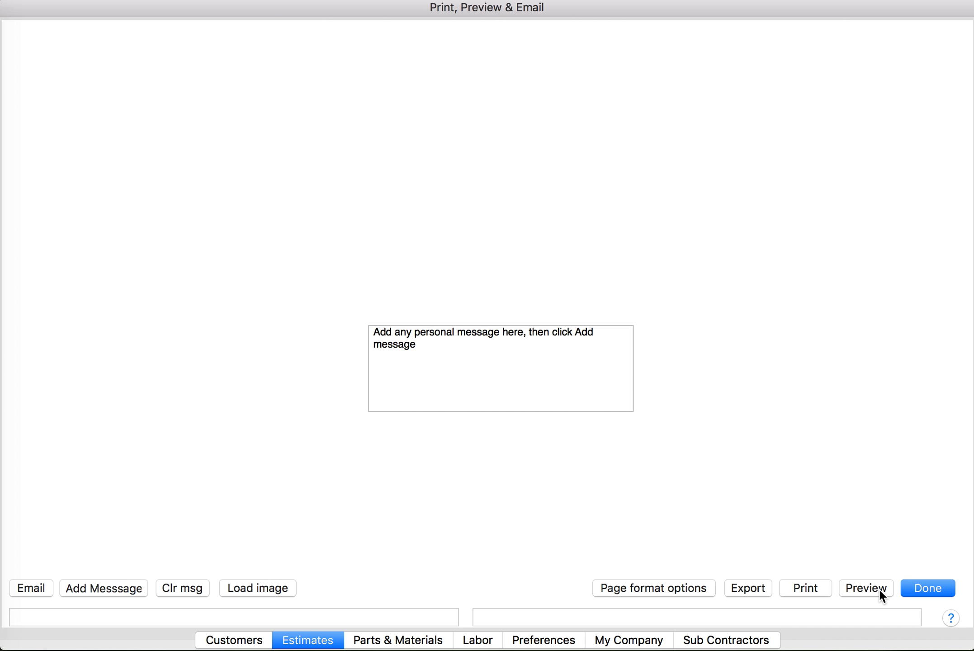
Restart printing for the rec room estimate and browse Page format options for a header logo image
left_click(911, 584)
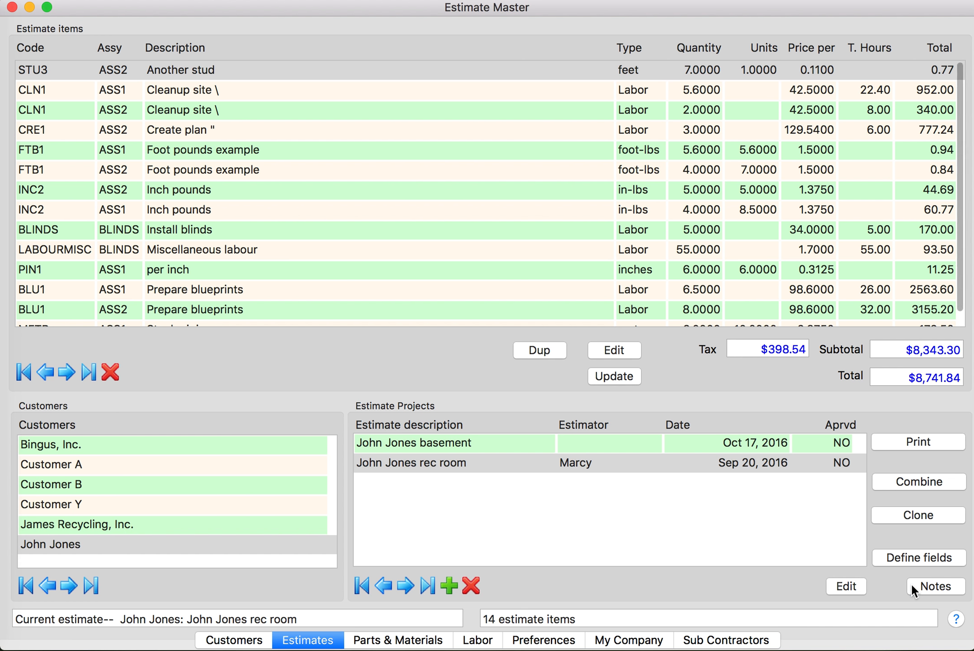
left_click(898, 436)
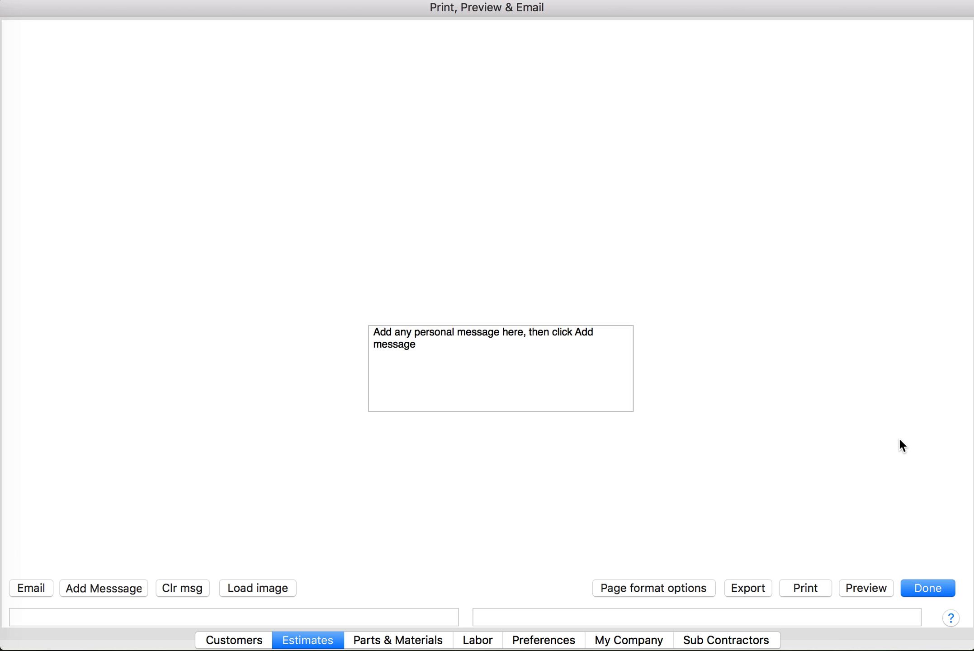
left_click(657, 584)
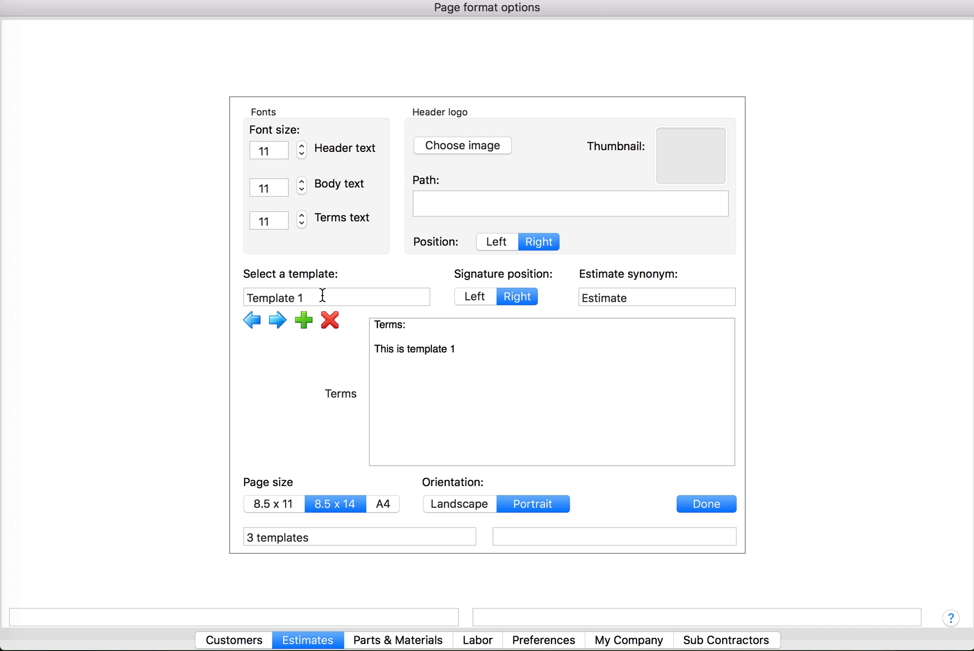
left_click(457, 149)
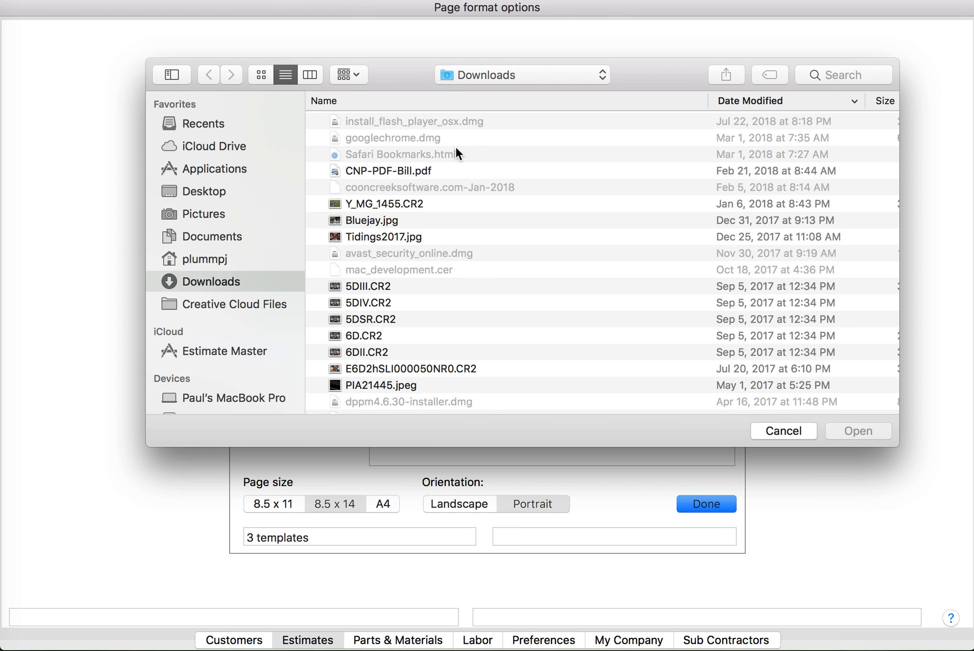
Load the Tru-Quality Siding logo from the Photos EM_logos album as the header logo
scroll(269, 257, "down", 5)
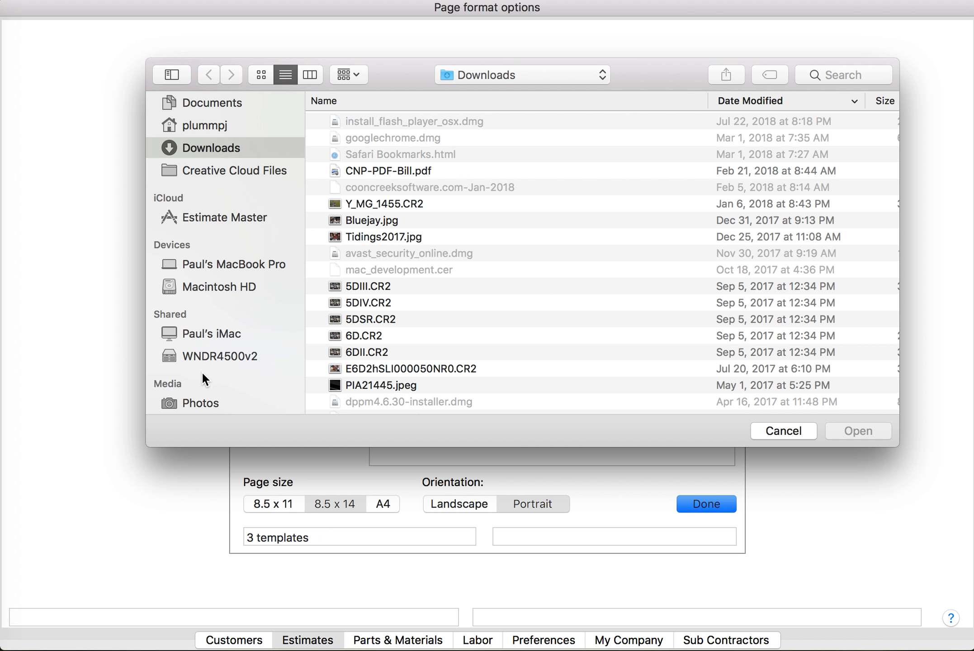
left_click(205, 404)
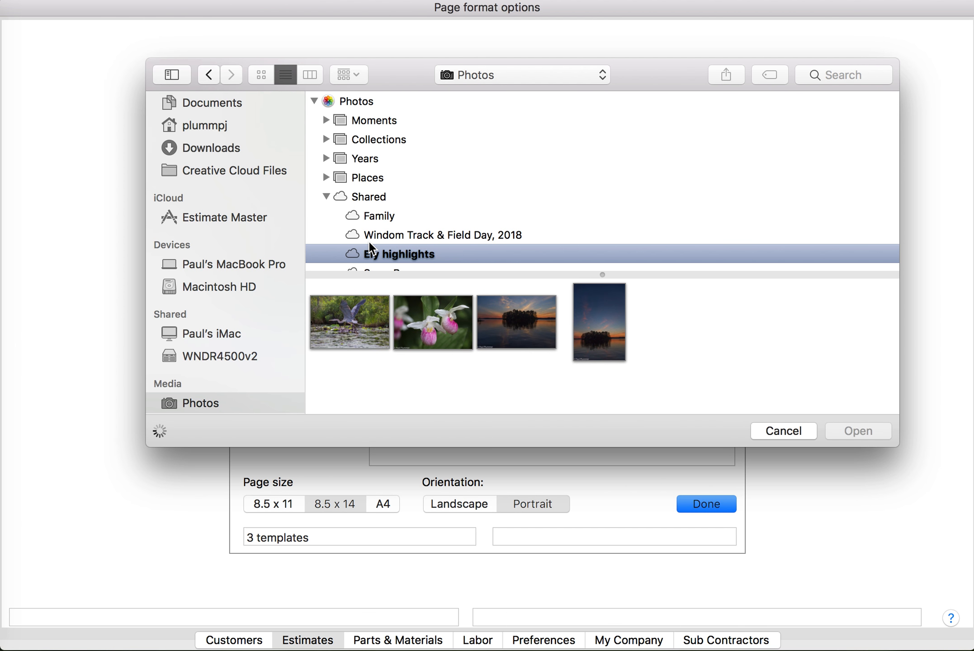
scroll(371, 238, "down", 3)
scroll(371, 239, "down", 8)
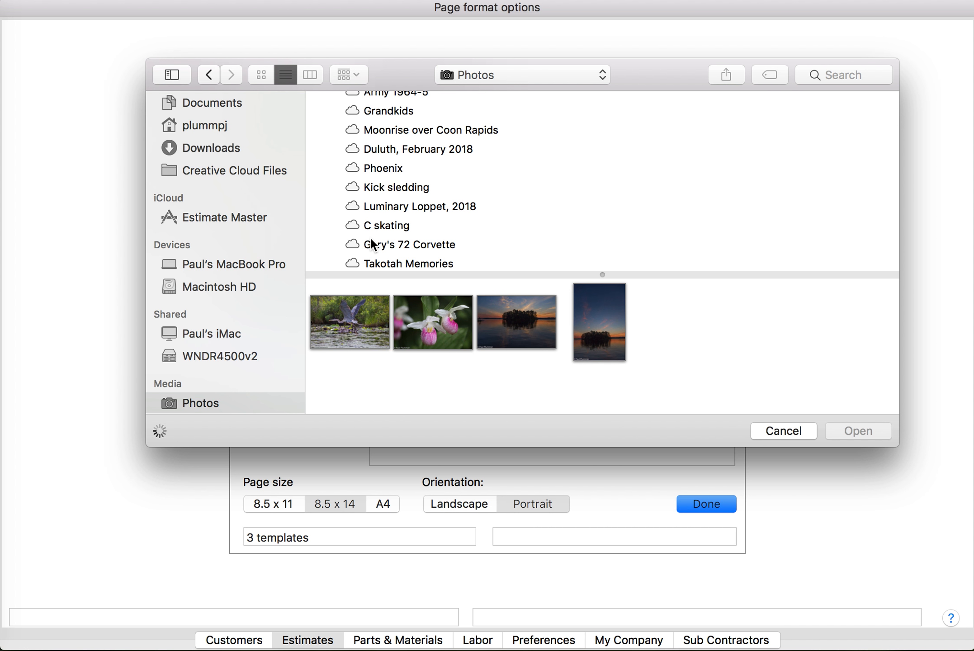
scroll(371, 240, "down", 5)
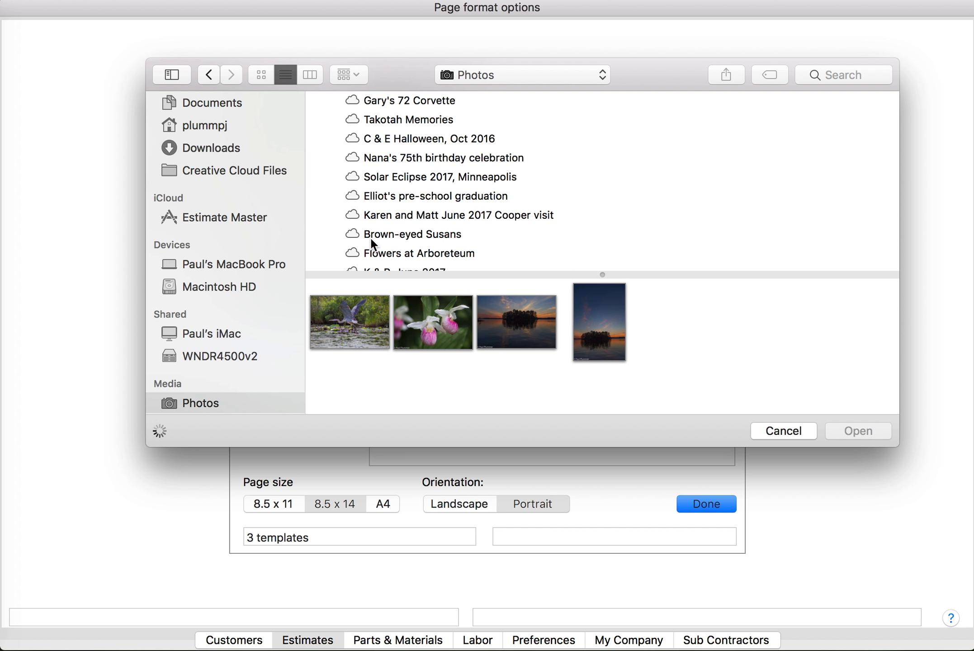
scroll(370, 237, "down", 1)
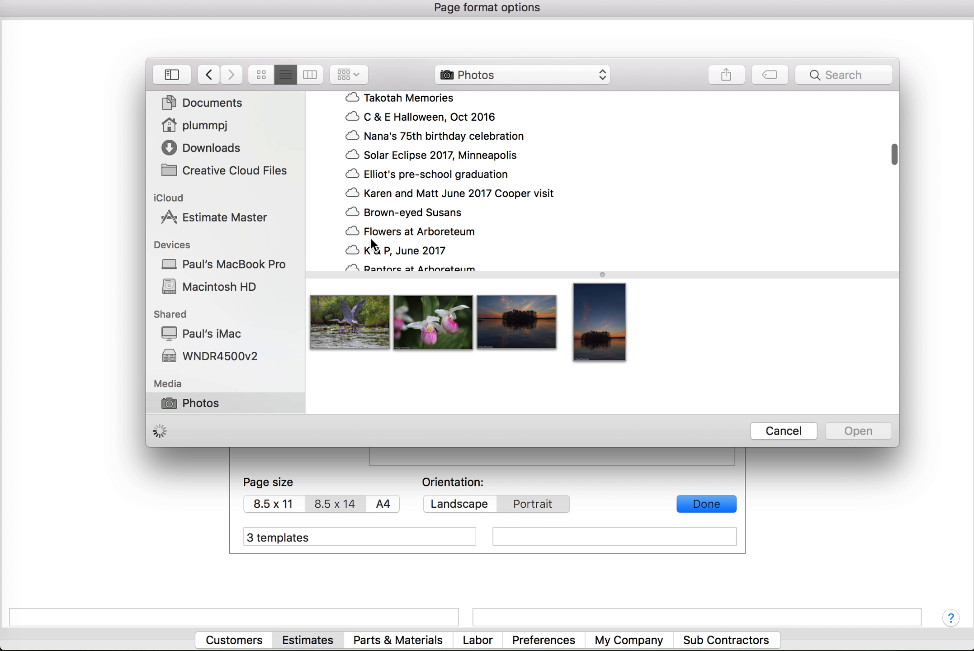
scroll(371, 237, "down", 4)
scroll(371, 238, "down", 2)
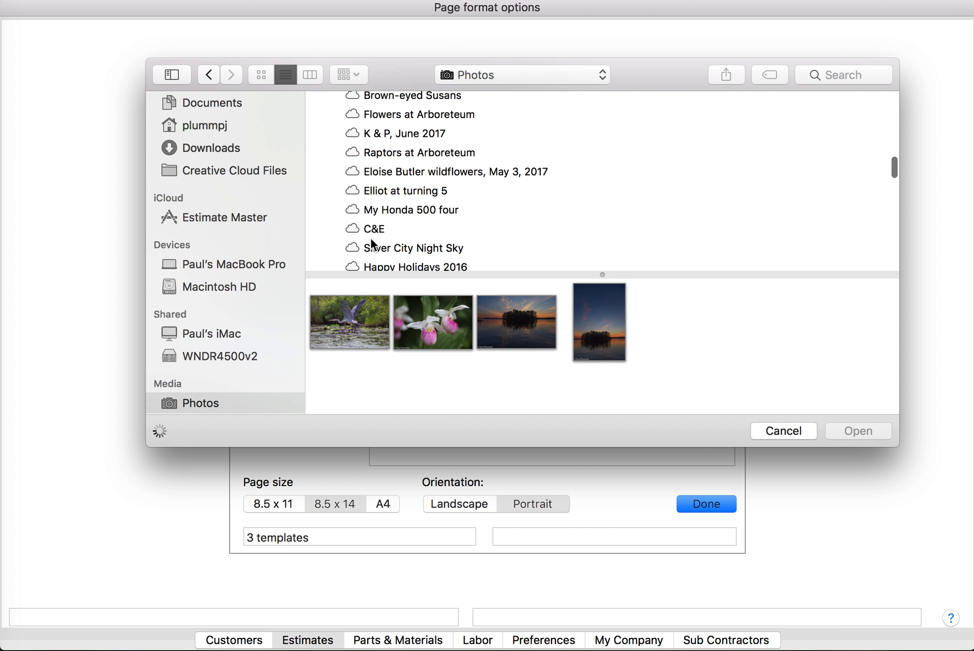
scroll(370, 244, "down", 6)
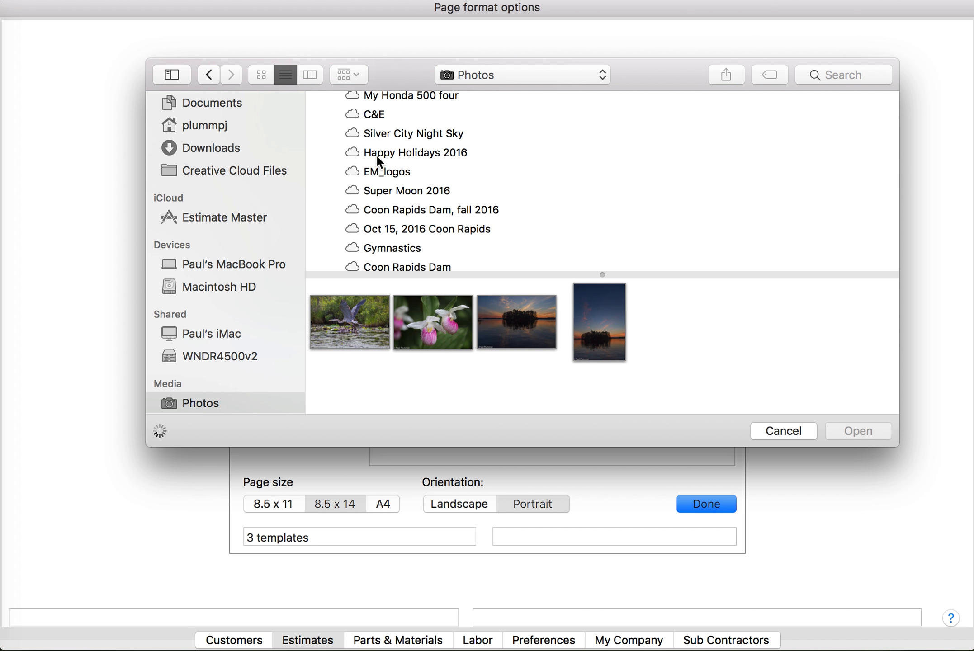
left_click(381, 171)
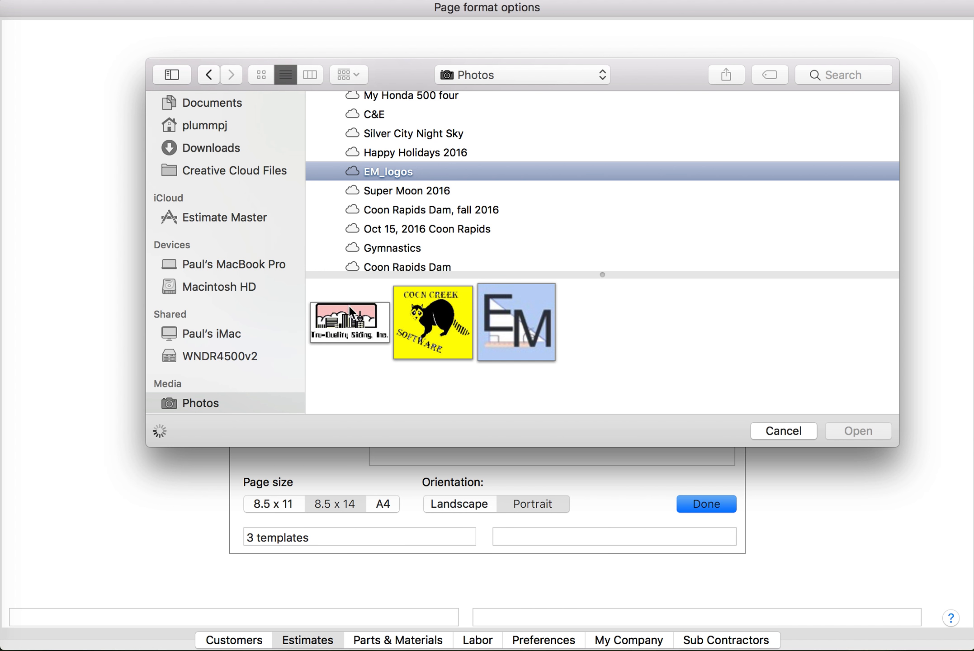
left_click(348, 332)
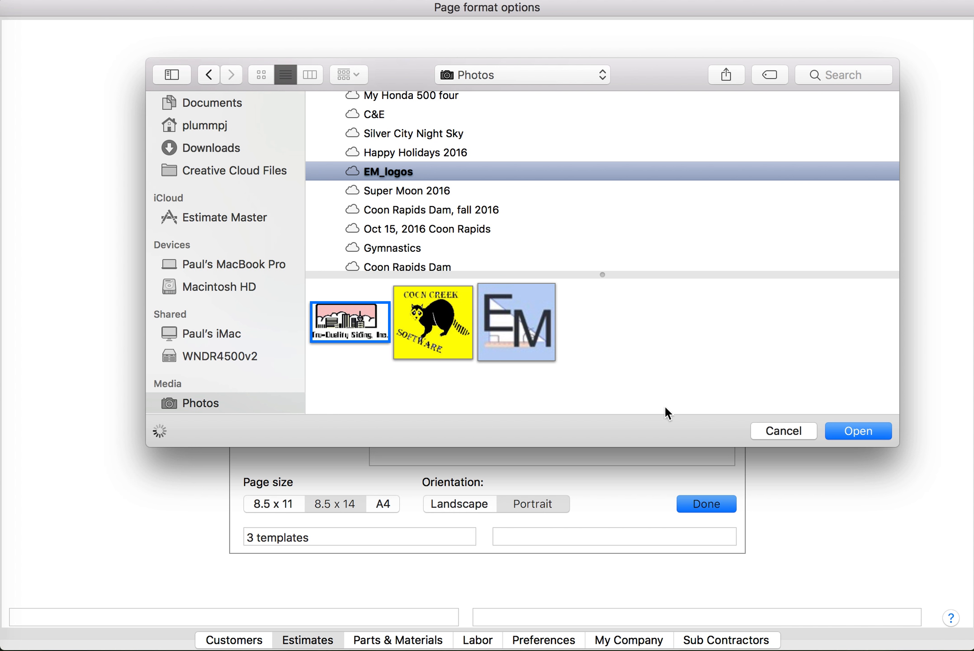
left_click(861, 431)
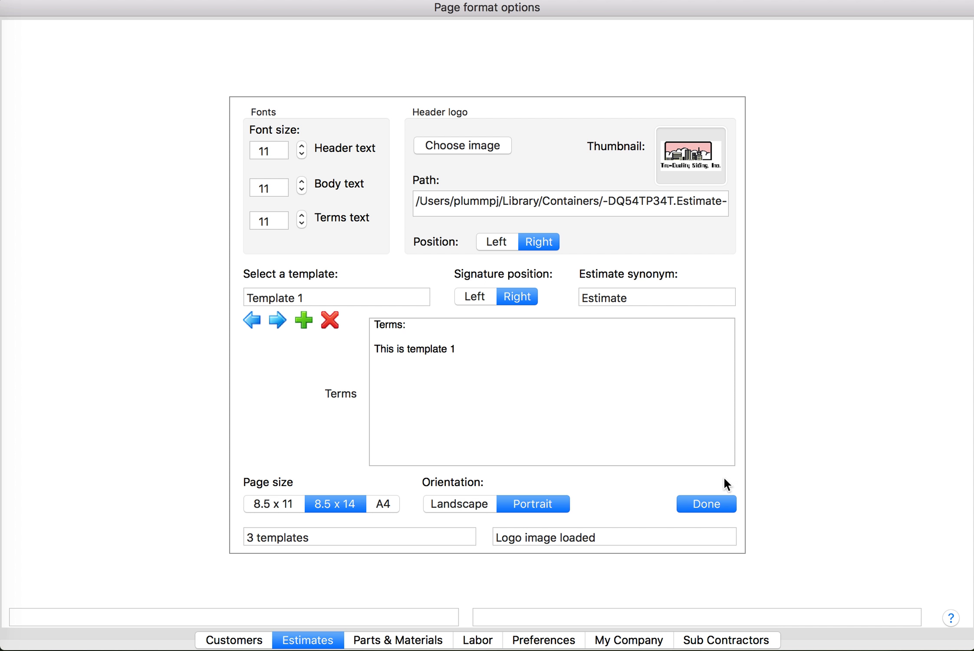
Close page format settings and preview the estimate with its new logo header
left_click(721, 503)
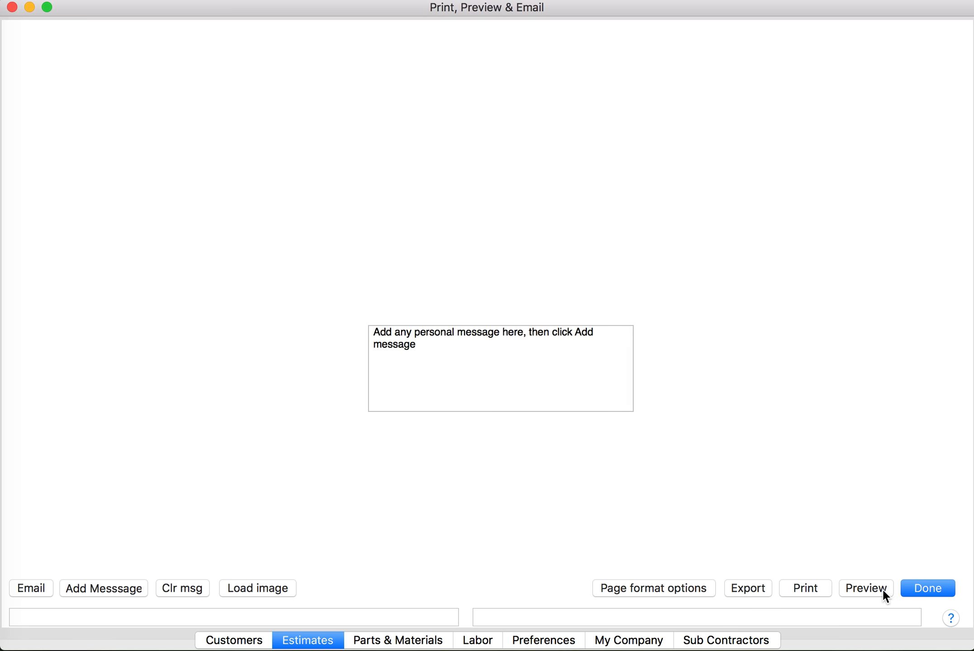
left_click(866, 588)
scroll(707, 151, "up", 5)
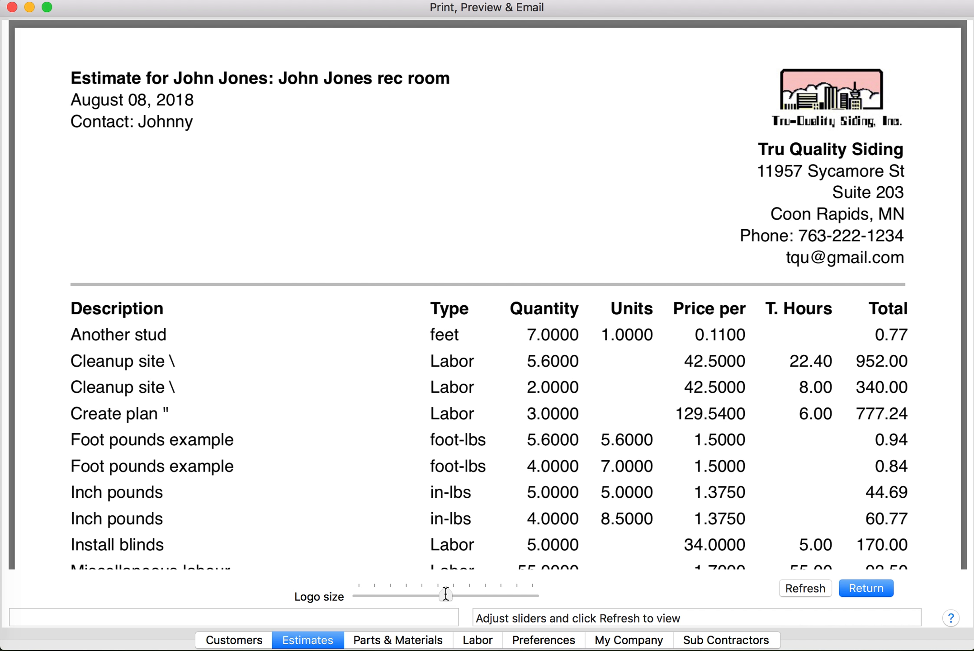
Enlarge the header logo with the Logo size slider, refresh the preview, and return
left_click_drag(445, 596, 485, 597)
left_click(805, 588)
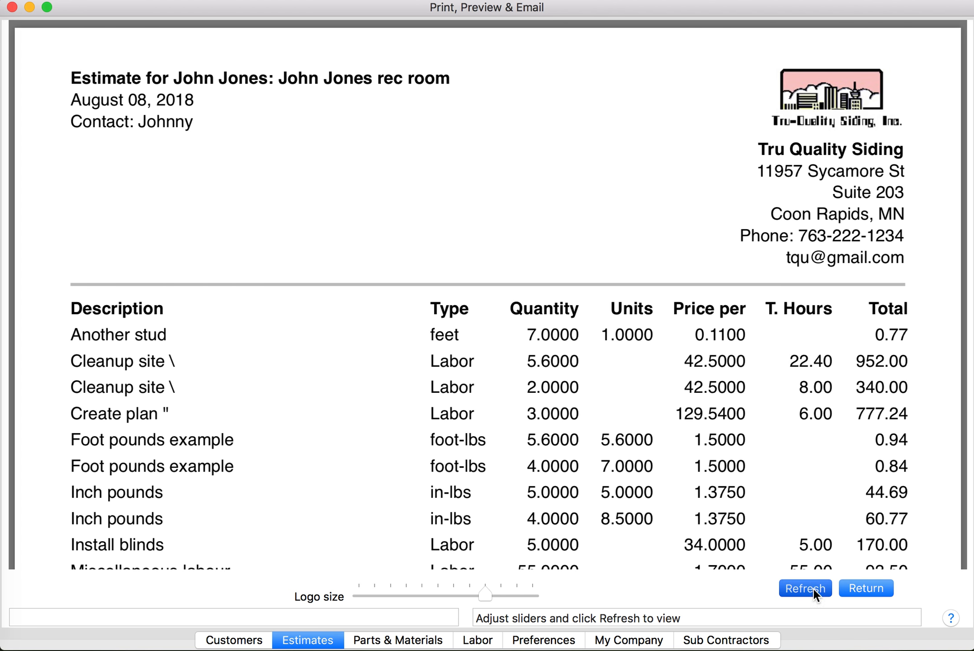
scroll(776, 505, "up", 10)
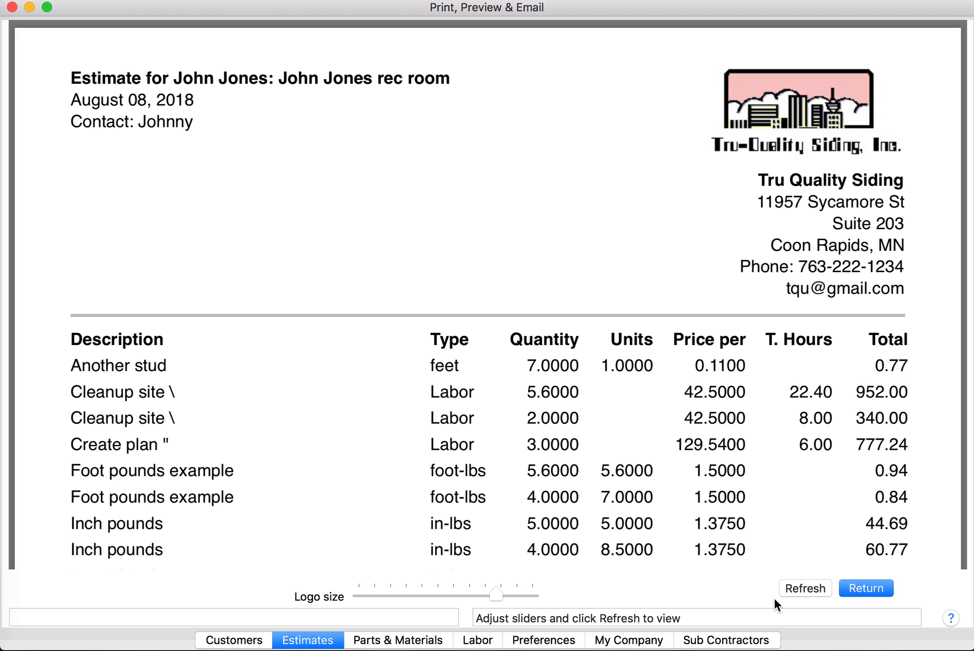
left_click(806, 588)
scroll(640, 399, "up", 10)
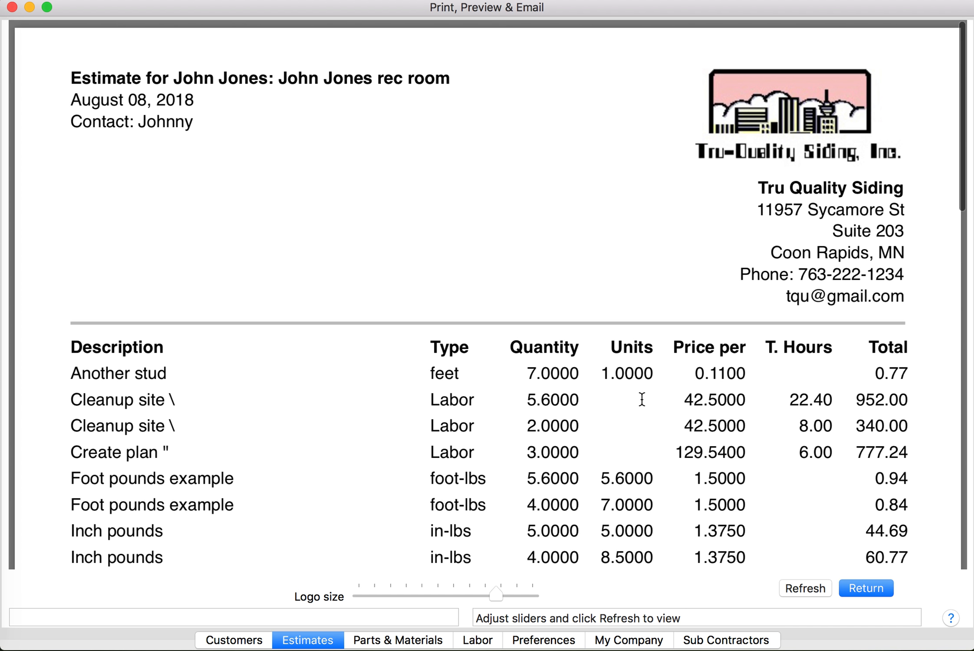
scroll(642, 400, "down", 3)
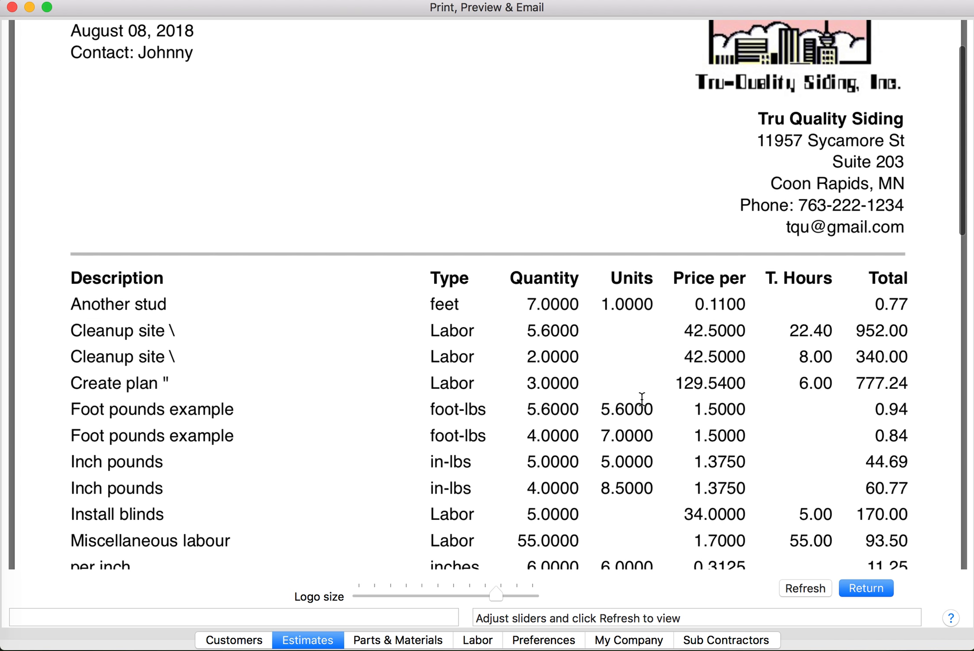
left_click(881, 587)
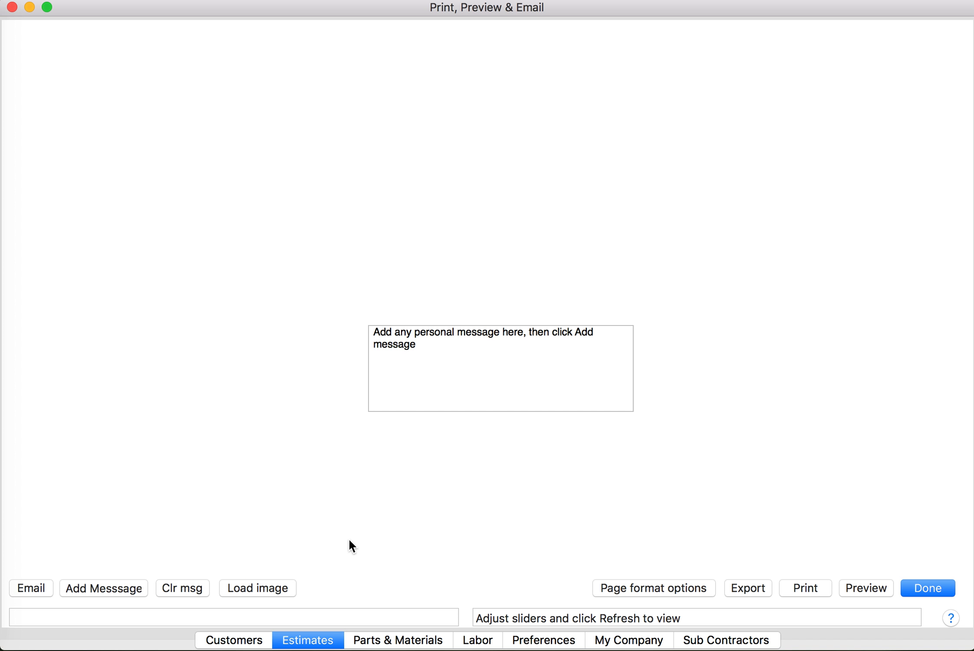
Browse the Photos library for an image and open the Ely highlights album
left_click(281, 587)
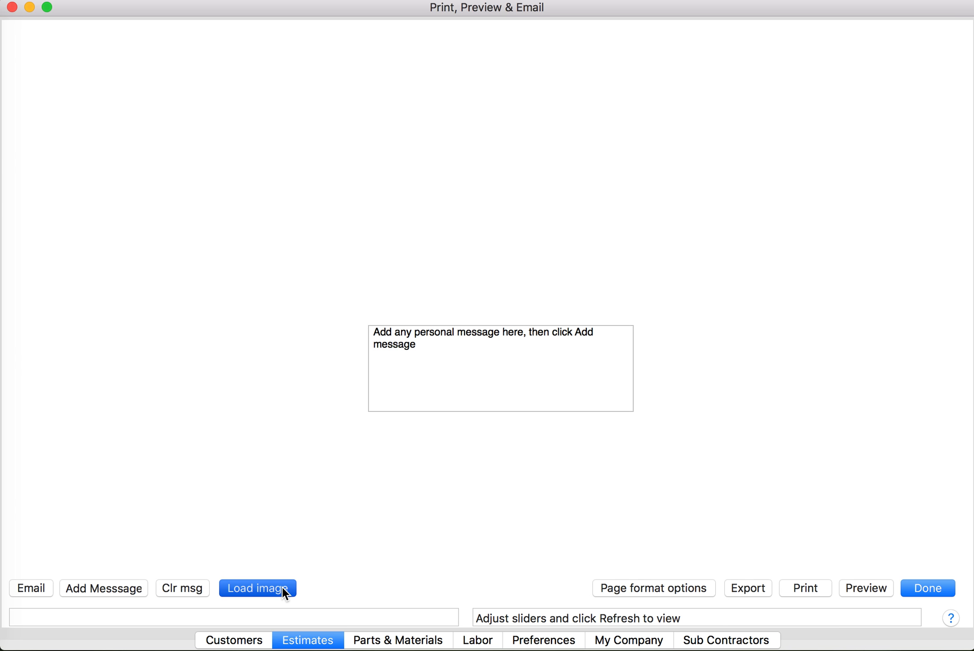
scroll(192, 338, "down", 5)
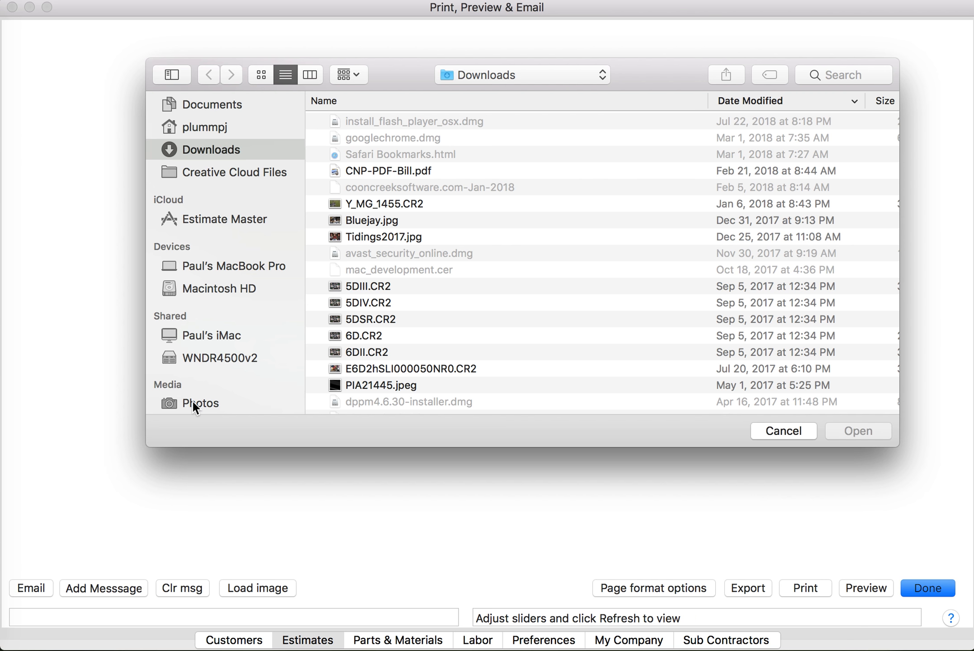
left_click(193, 400)
scroll(389, 220, "up", 15)
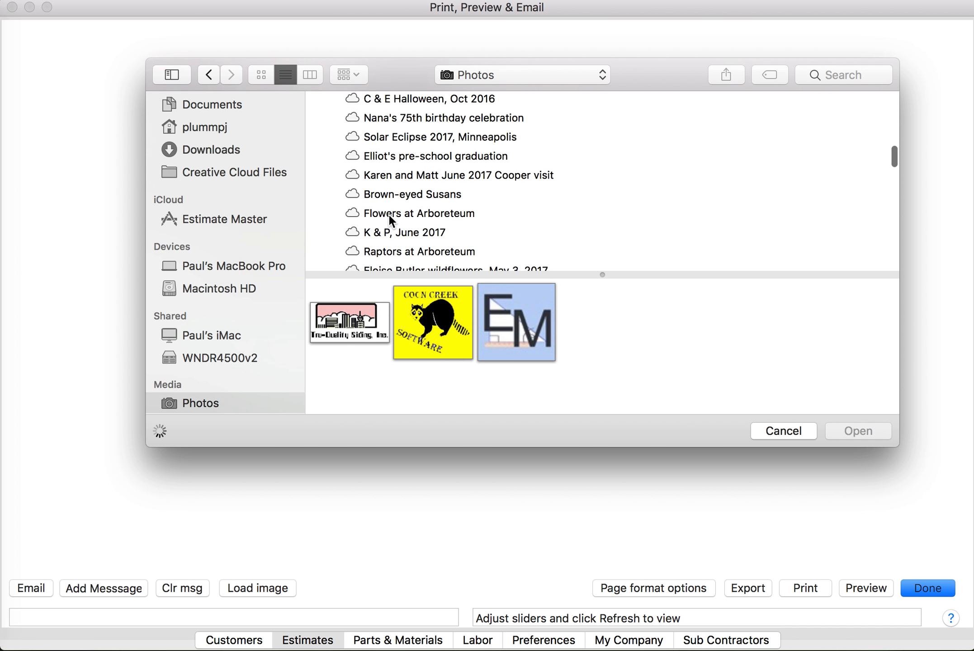
scroll(391, 222, "up", 4)
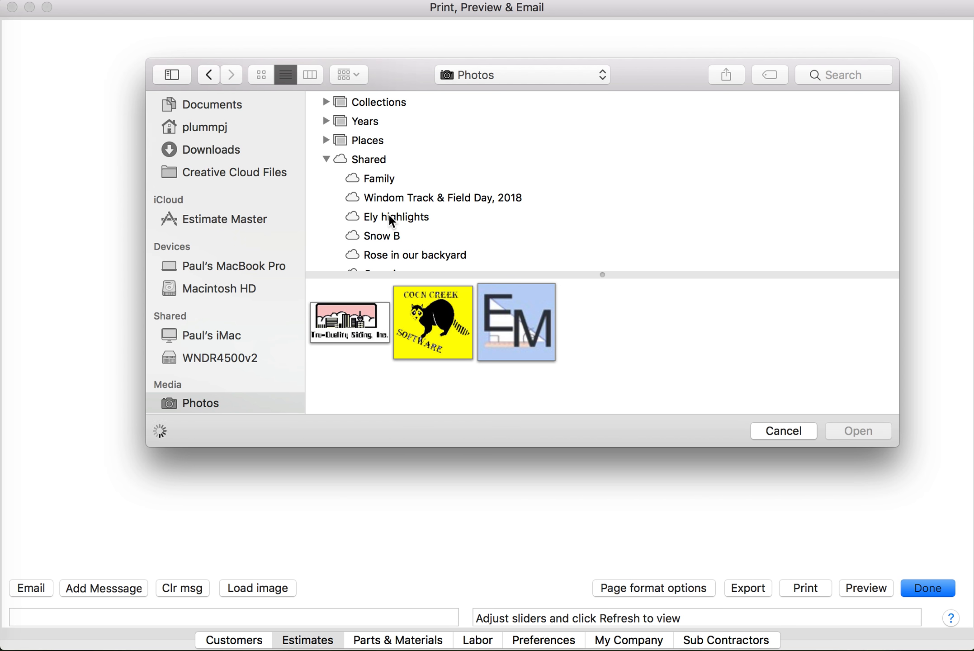
scroll(390, 216, "down", 4)
scroll(389, 220, "down", 2)
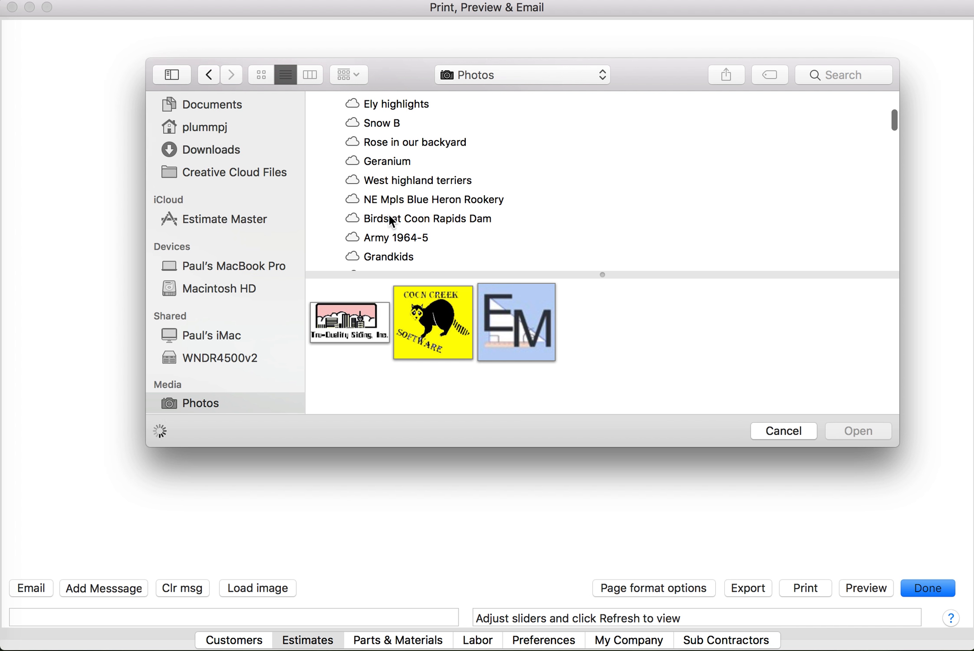
scroll(389, 219, "down", 6)
scroll(389, 218, "down", 9)
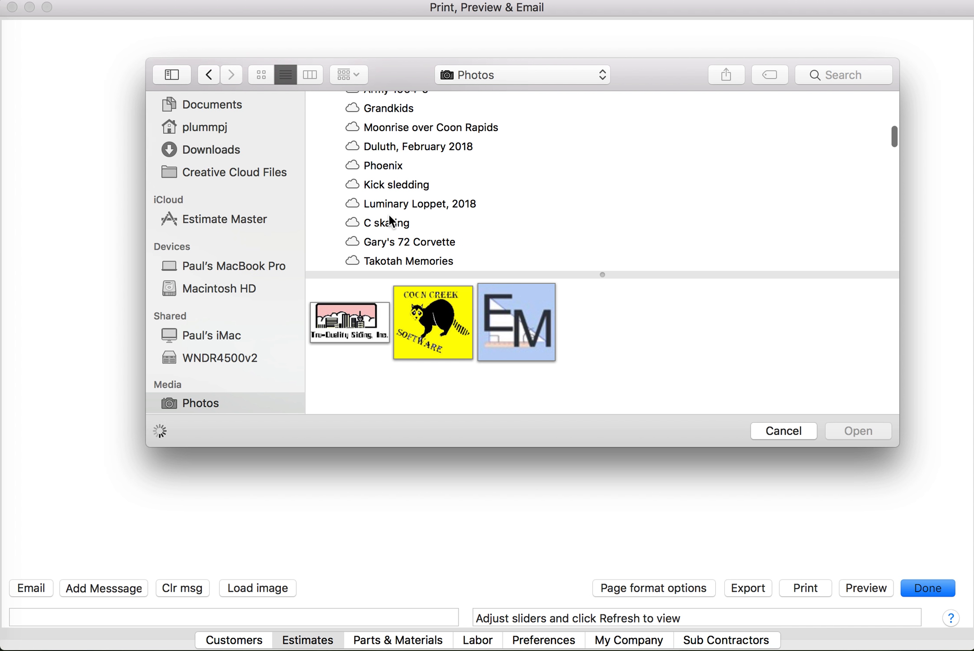
scroll(389, 217, "down", 11)
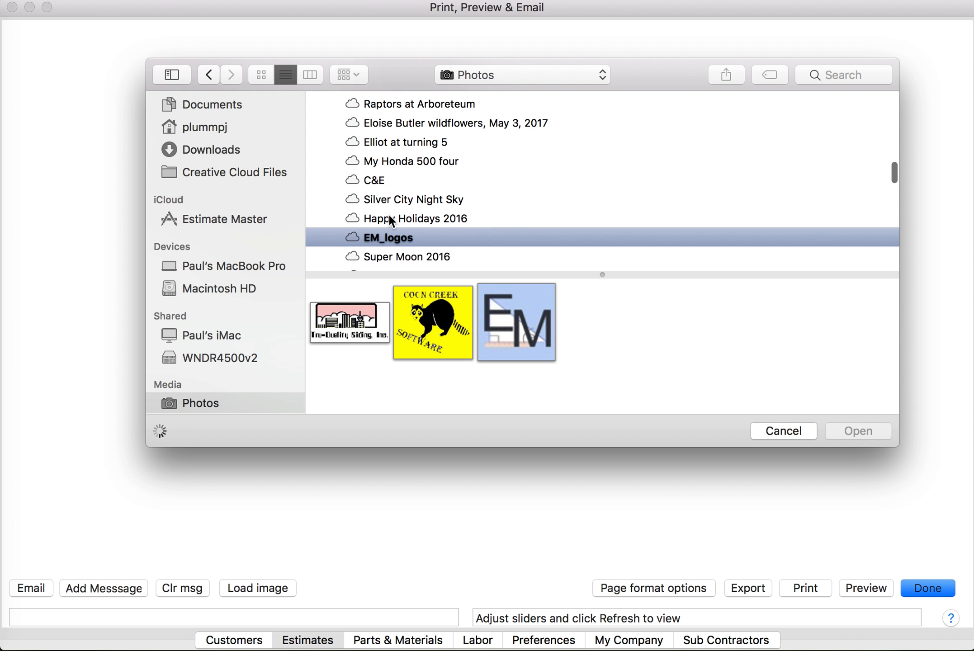
scroll(389, 217, "up", 9)
scroll(389, 216, "up", 15)
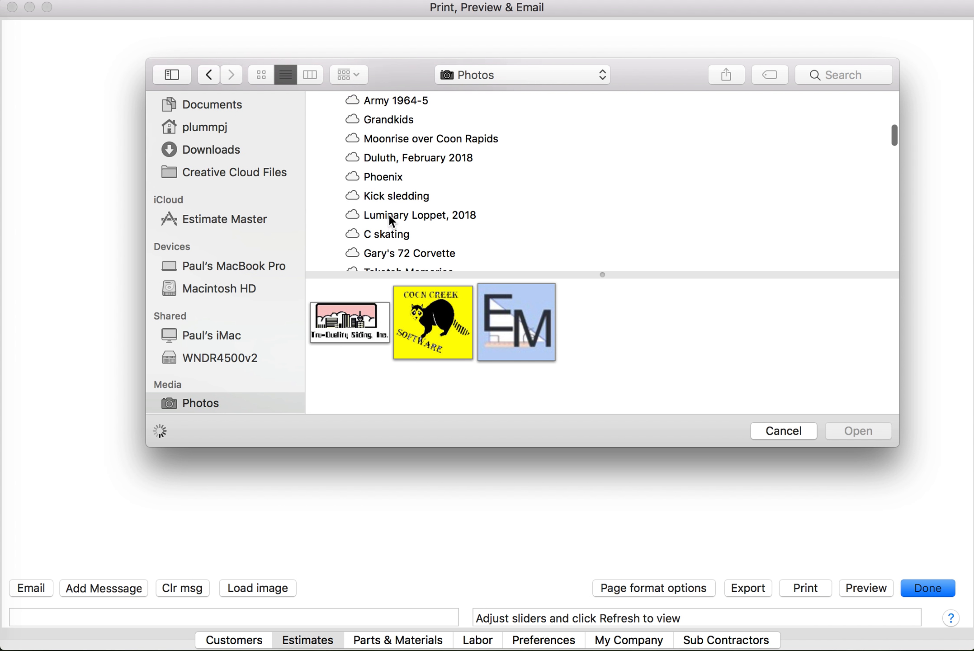
scroll(389, 216, "down", 2)
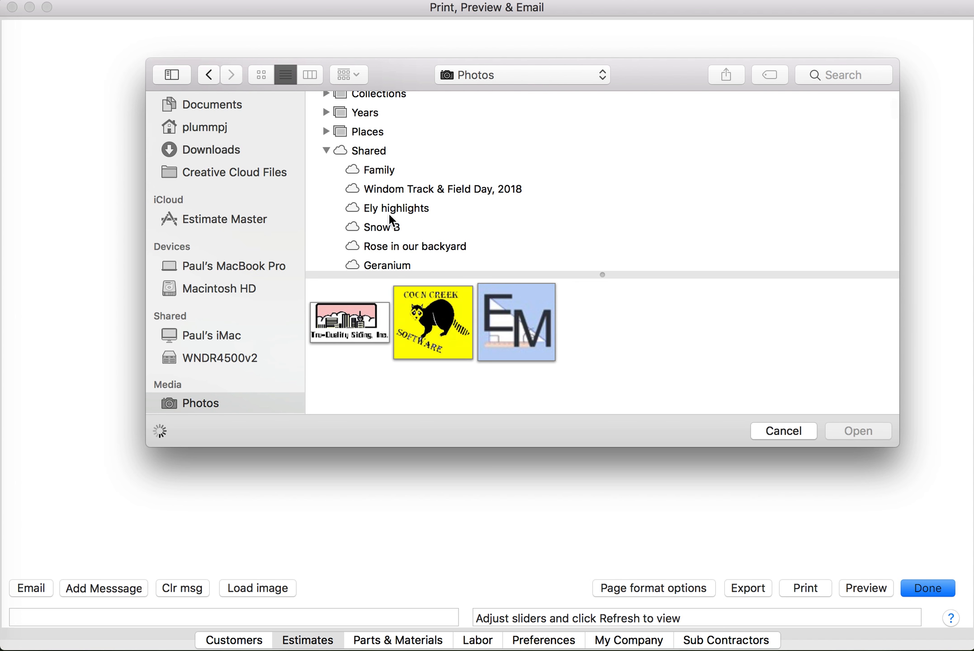
left_click(389, 214)
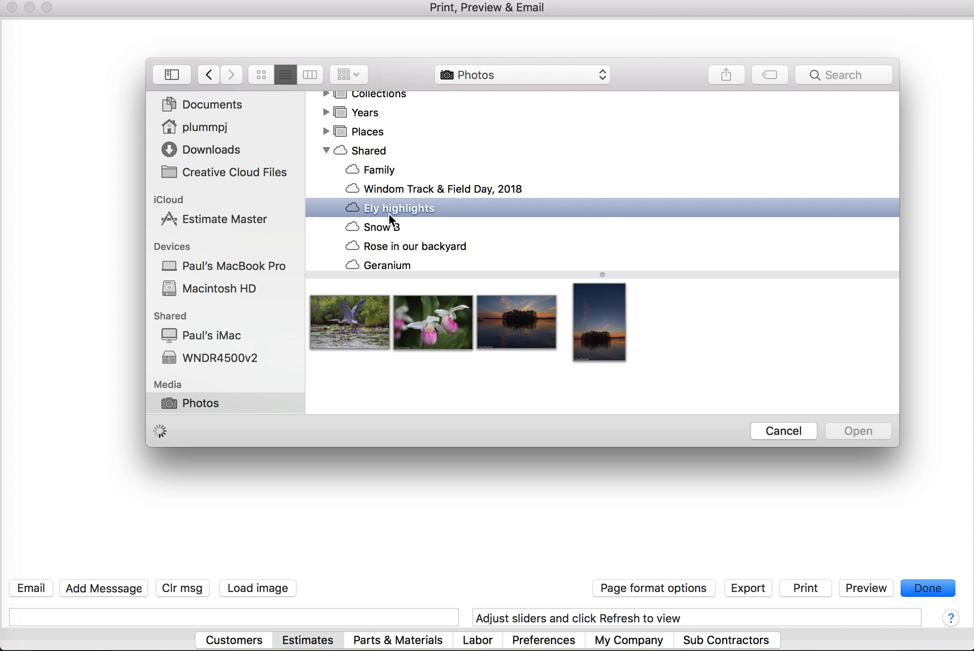
Load the lake sunset photo into the estimate and preview the printout
left_click(525, 324)
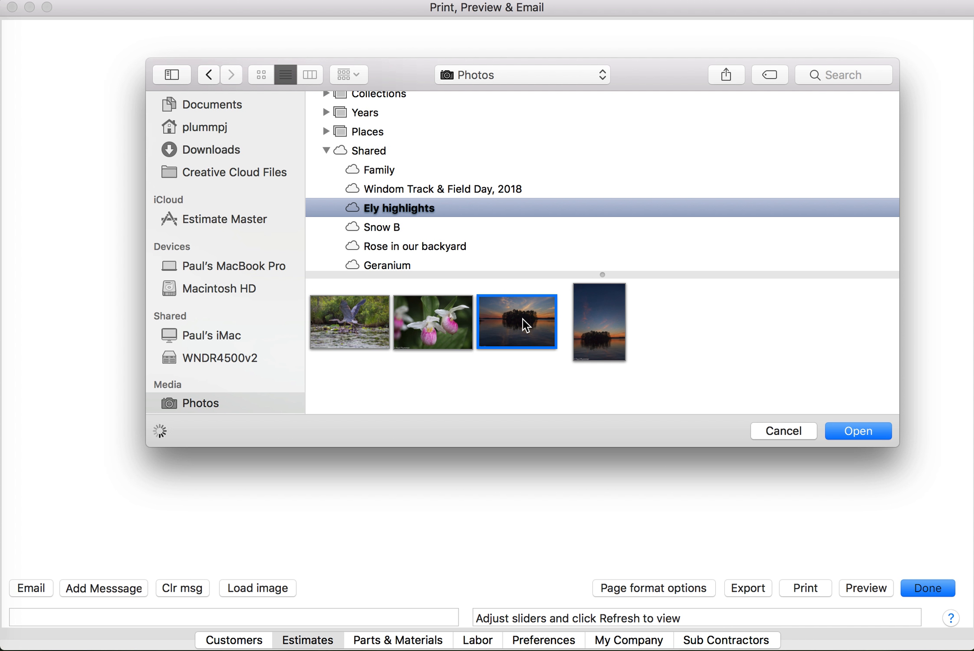
left_click(862, 431)
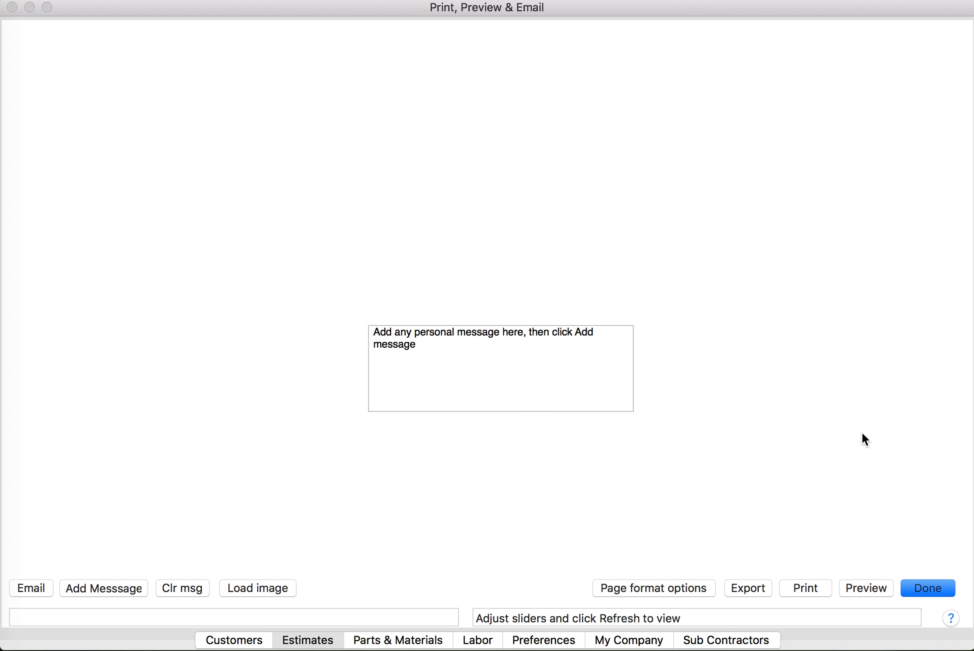
left_click(866, 583)
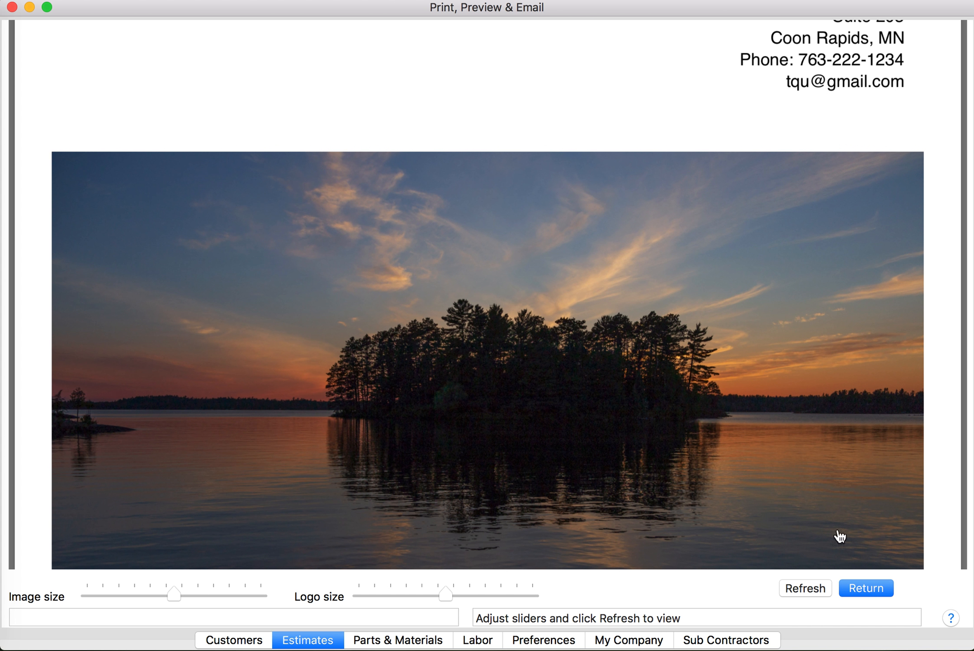
Reduce the sunset photo's Image size, refresh to confirm it's smaller, and return
scroll(762, 436, "down", 3)
scroll(765, 438, "down", 3)
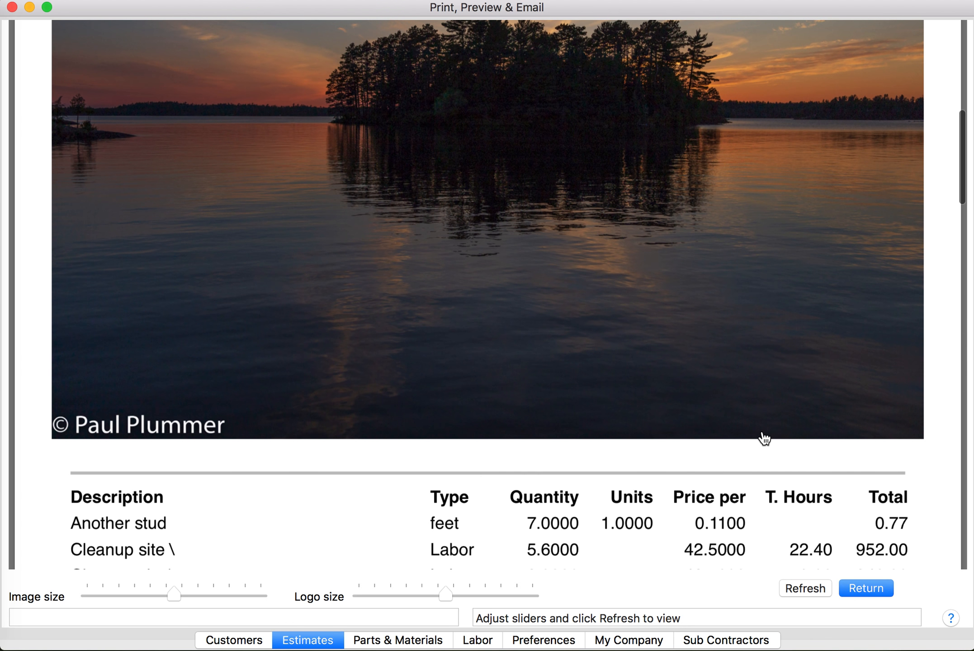
scroll(765, 439, "up", 2)
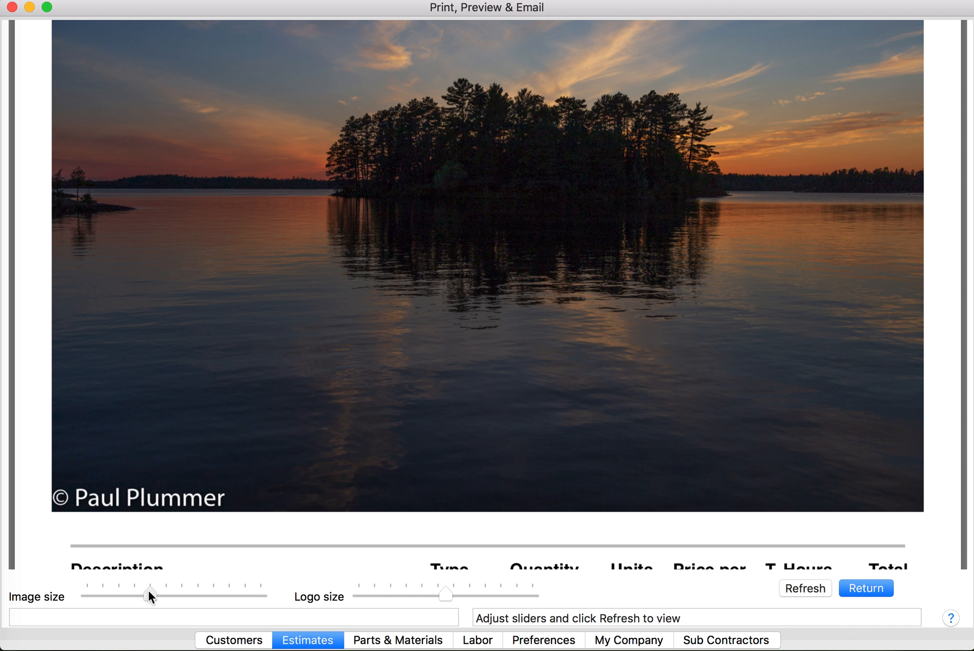
left_click(817, 587)
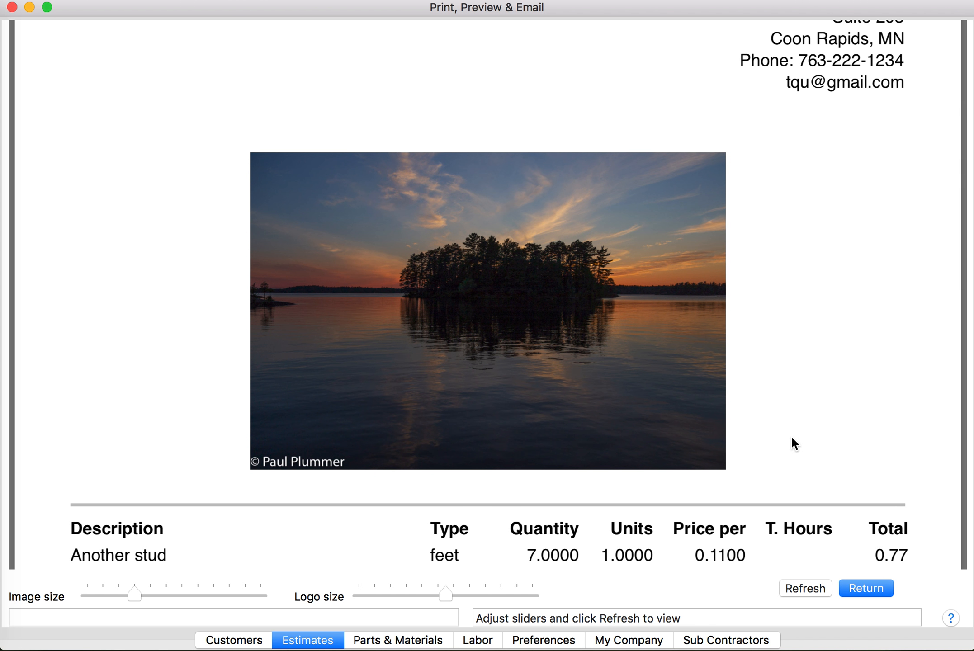
scroll(790, 435, "up", 5)
scroll(791, 435, "down", 10)
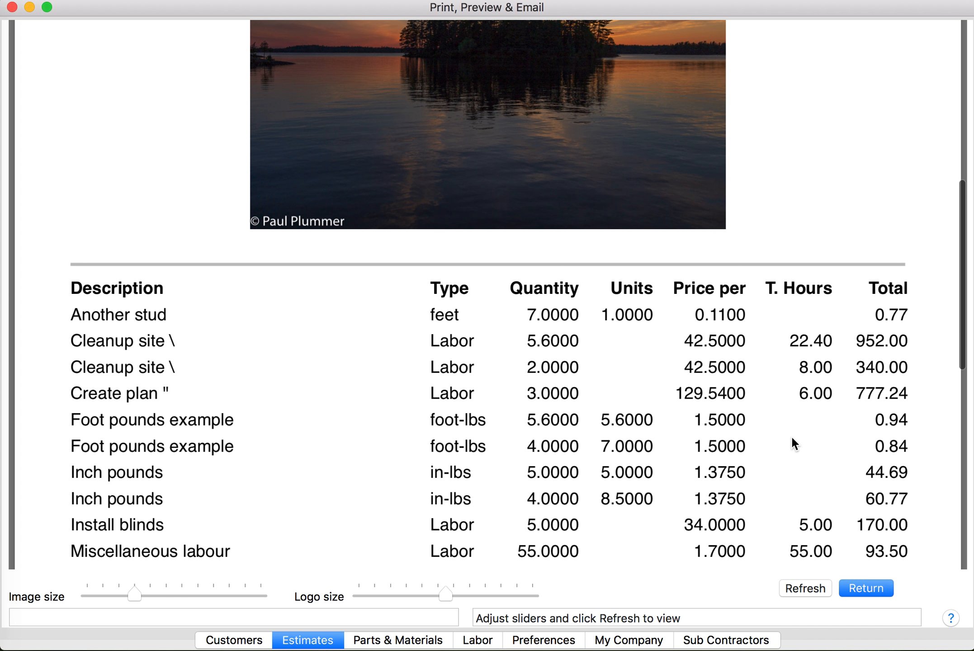
left_click(879, 587)
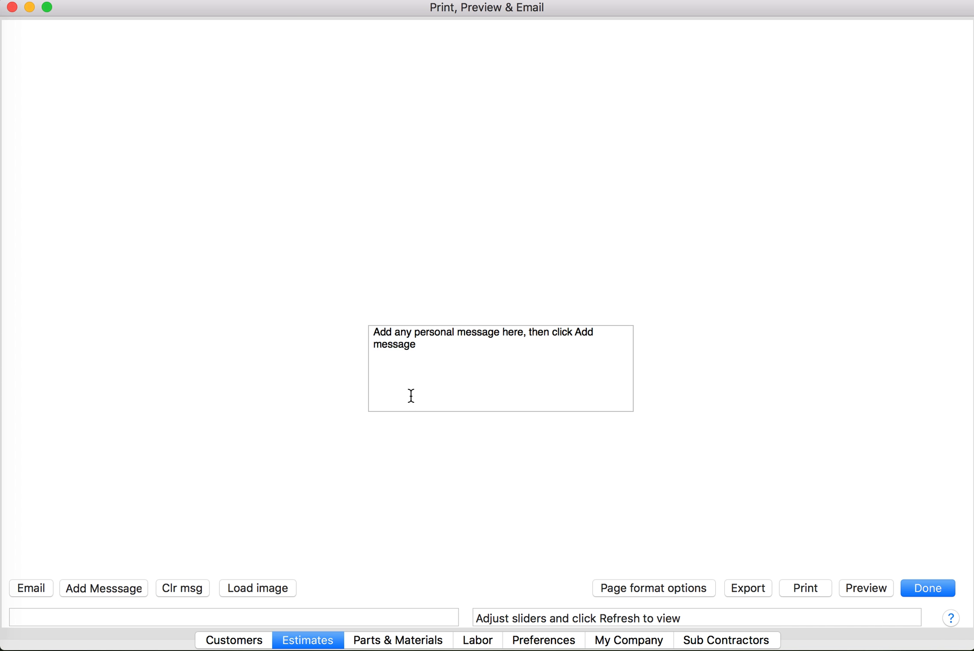
Replace the message text with 'Burntside Lake at sunset', add it, and preview the printout
left_click(438, 343)
key("BackSpace")
key("BackSpace")
key("BackSpace")
key("BackSpace")
key("BackSpace")
key("BackSpace")
key("BackSpace")
key("BackSpace")
key("BackSpace")
key("BackSpace")
key("BackSpace")
key("BackSpace")
key("BackSpace")
key("BackSpace")
key("BackSpace")
key("BackSpace")
key("BackSpace")
key("BackSpace")
key("BackSpace")
key("BackSpace")
key("BackSpace")
key("BackSpace")
key("BackSpace")
key("BackSpace")
key("BackSpace")
key("BackSpace")
key("BackSpace")
key("BackSpace")
key("BackSpace")
key("BackSpace")
key("BackSpace")
key("BackSpace")
key("BackSpace")
key("BackSpace")
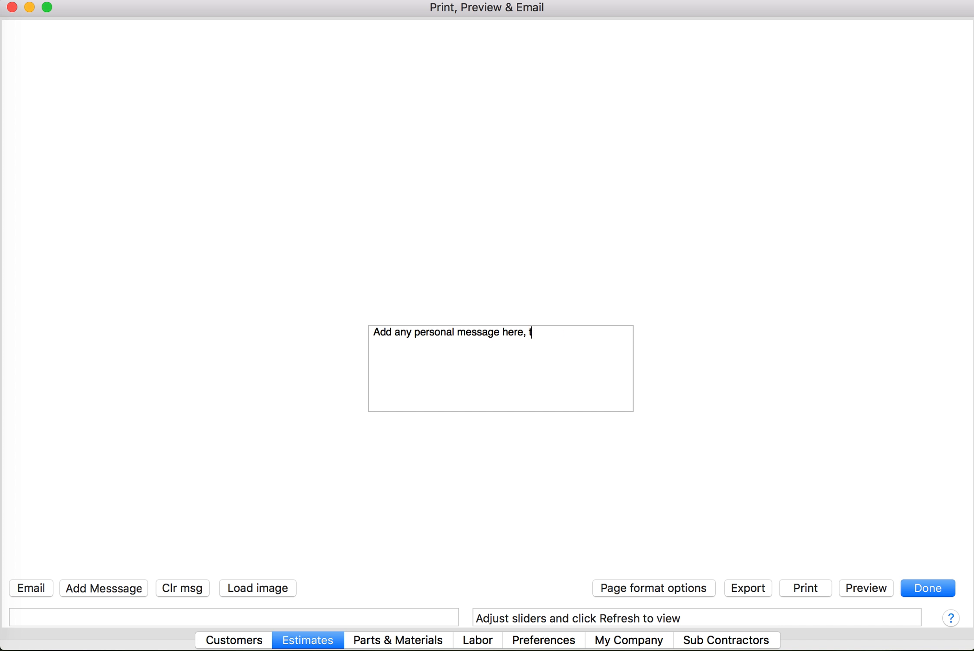
key("BackSpace")
key("BackSpace")
key("BackSpace")
key("BackSpace")
key("BackSpace")
key("BackSpace")
key("BackSpace")
key("BackSpace")
key("BackSpace")
key("BackSpace")
key("BackSpace")
key("BackSpace")
key("BackSpace")
key("BackSpace")
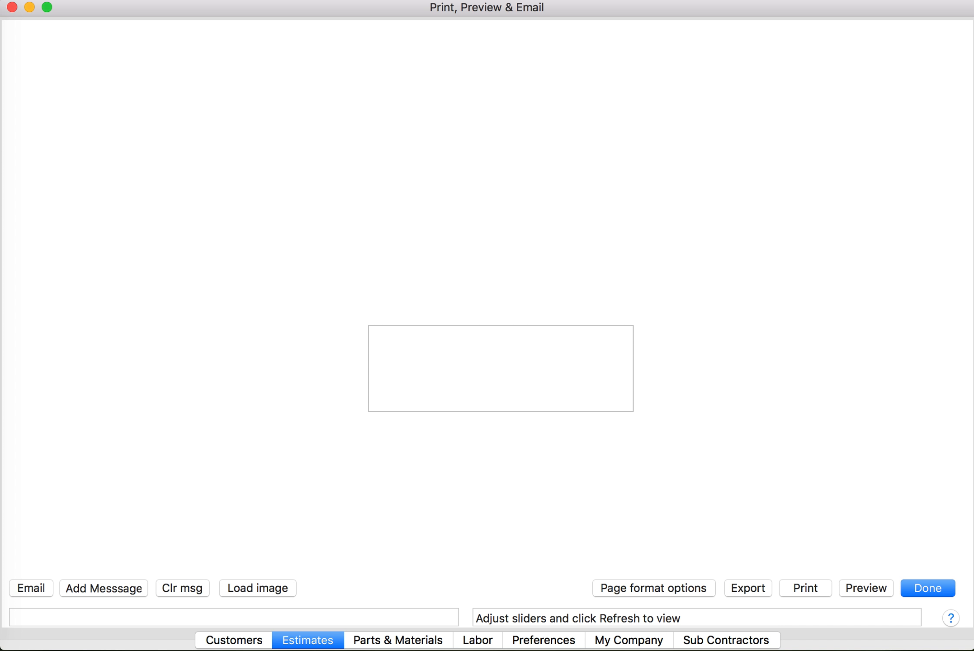
type("Bus")
key("BackSpace")
type("rntside Lake at")
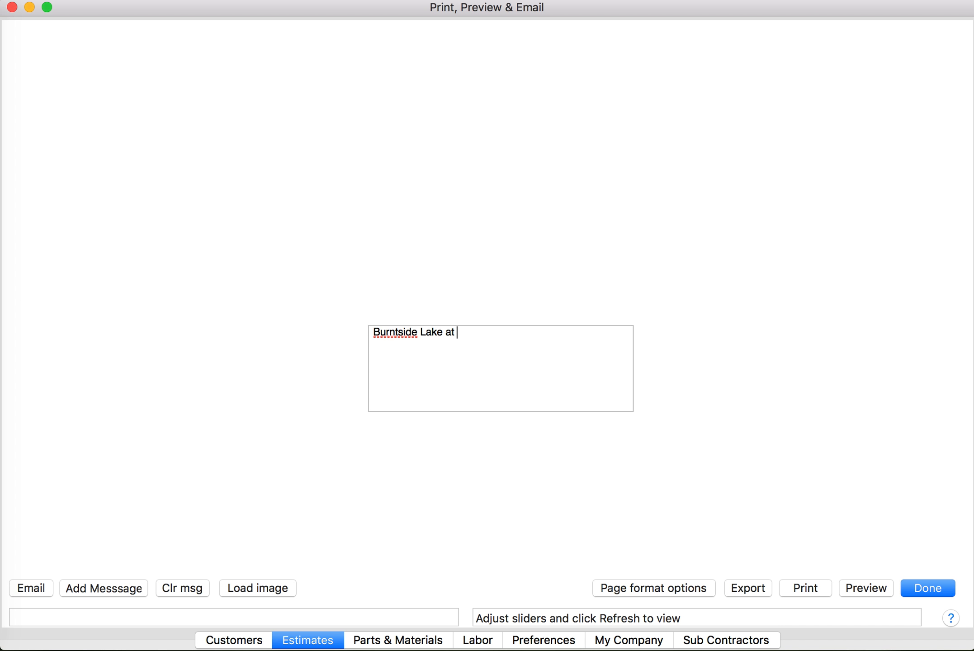
type(" sunset")
left_click(100, 585)
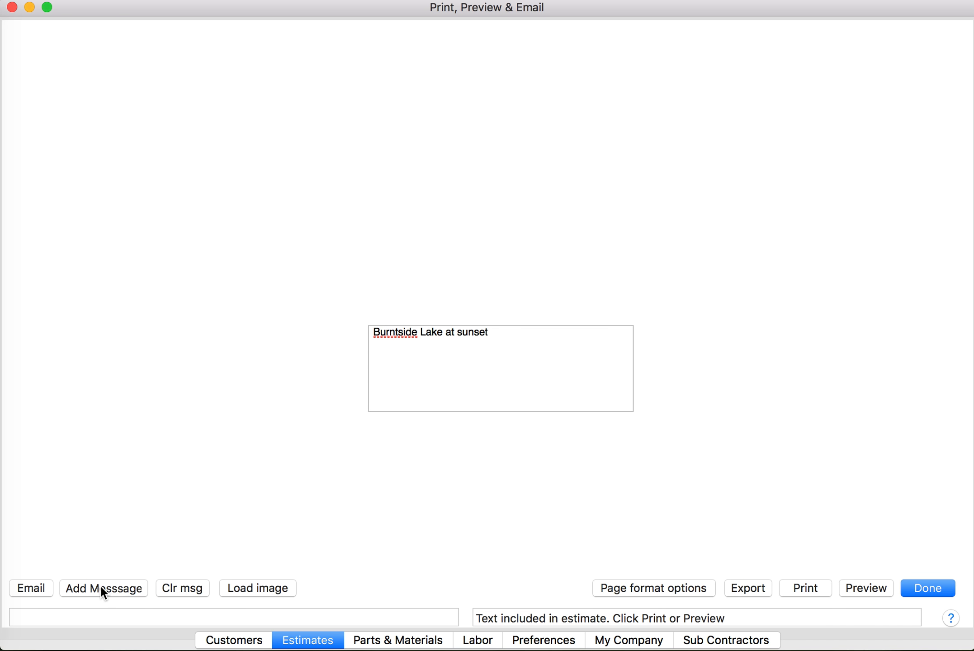
left_click(873, 588)
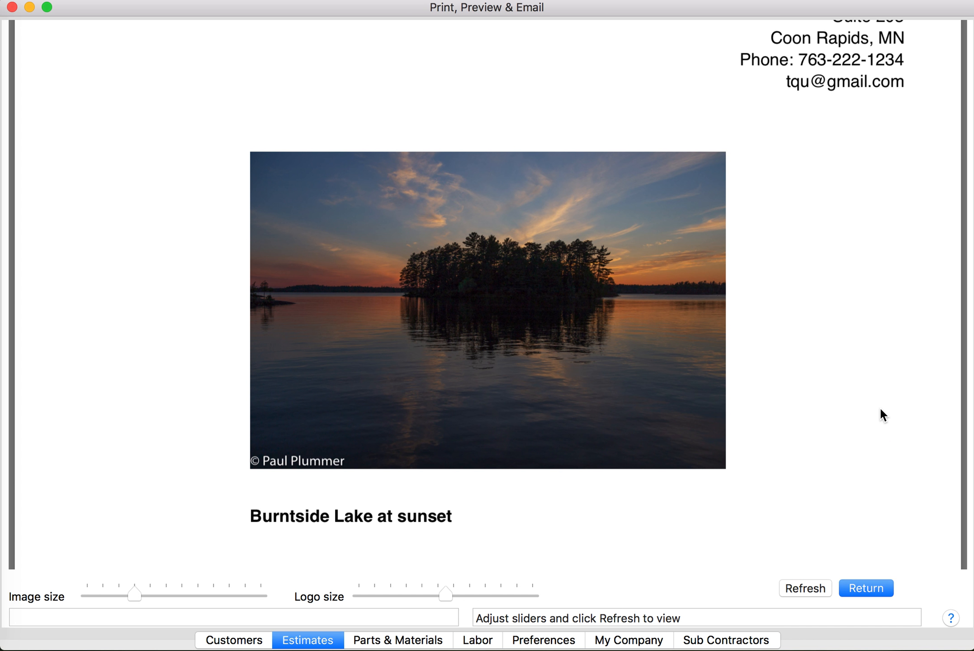
Scroll through the preview pages checking the logo, smaller sunset photo and caption, then return
scroll(881, 410, "up", 5)
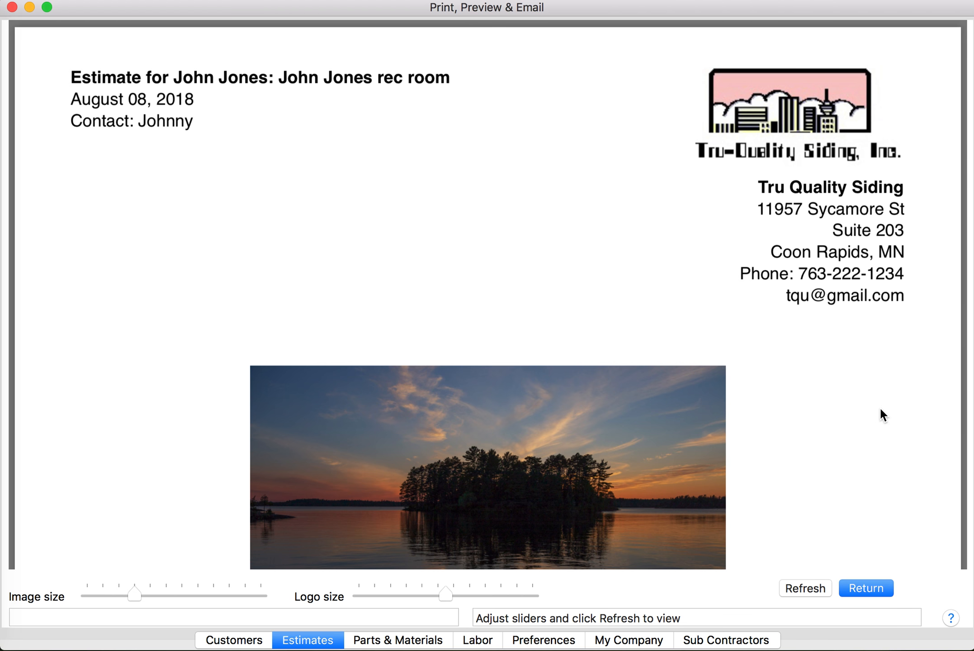
scroll(881, 409, "down", 3)
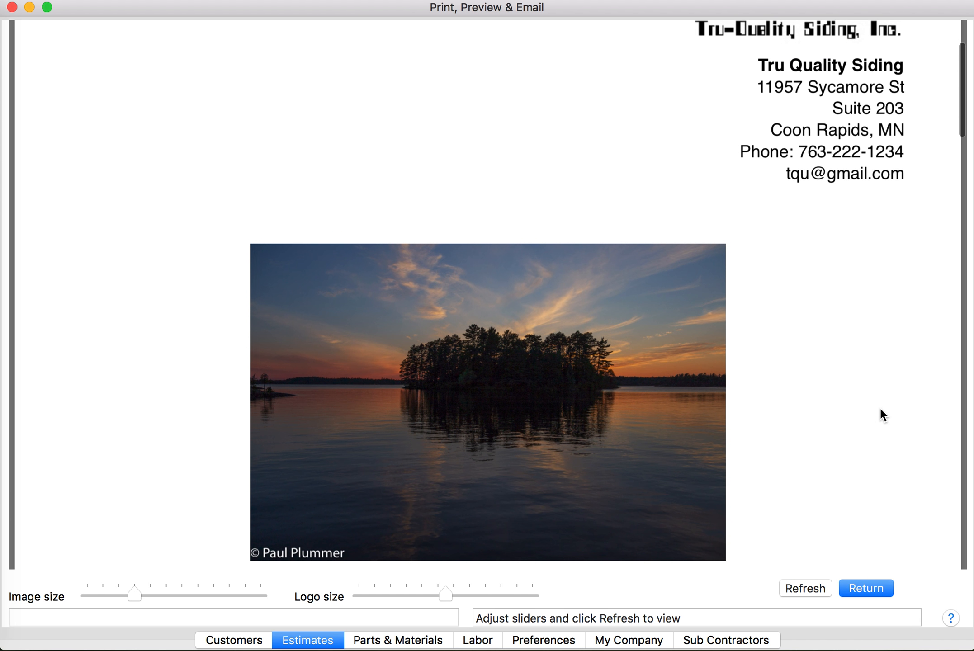
scroll(878, 398, "down", 2)
scroll(876, 393, "down", 10)
scroll(875, 390, "down", 15)
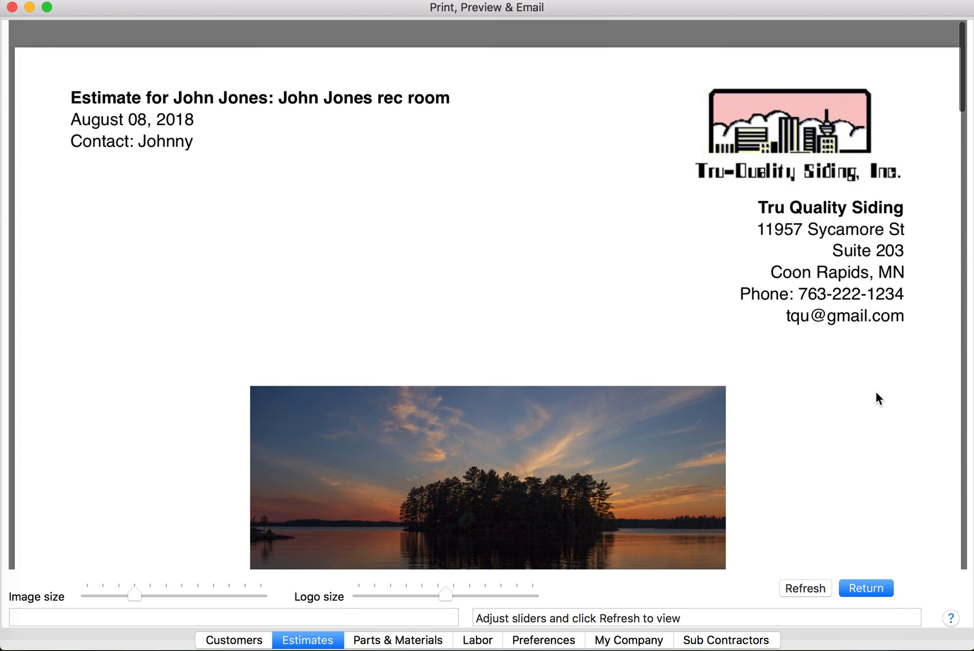
scroll(876, 392, "down", 6)
scroll(877, 393, "down", 3)
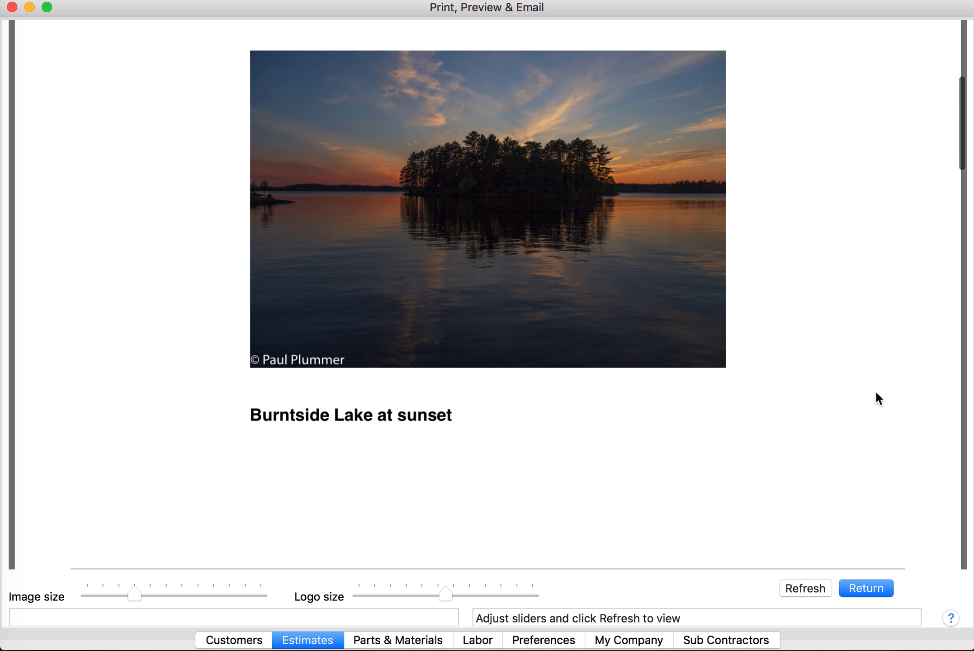
scroll(876, 392, "up", 6)
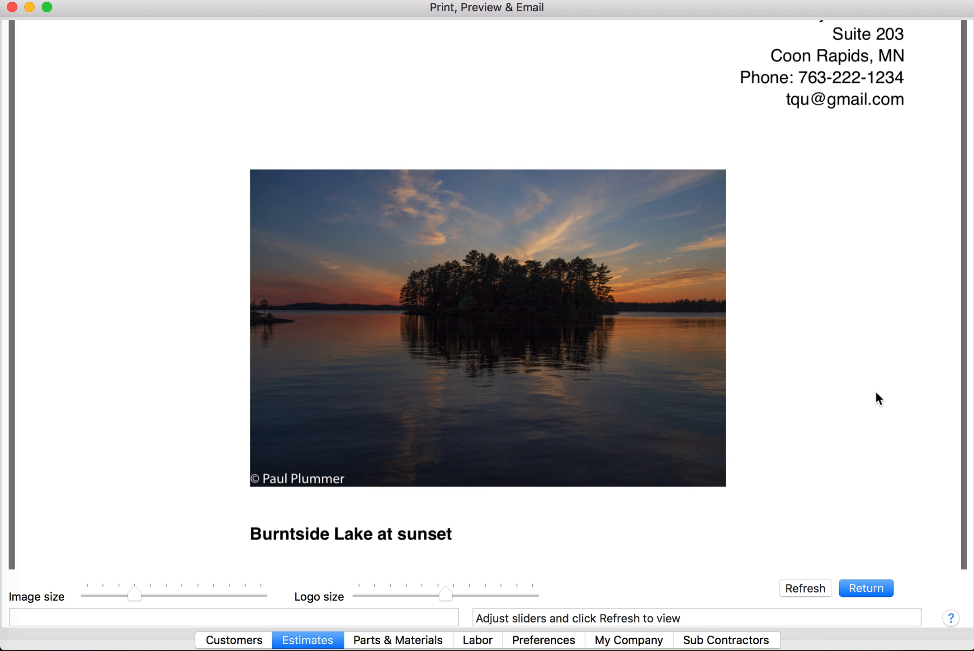
scroll(876, 392, "up", 5)
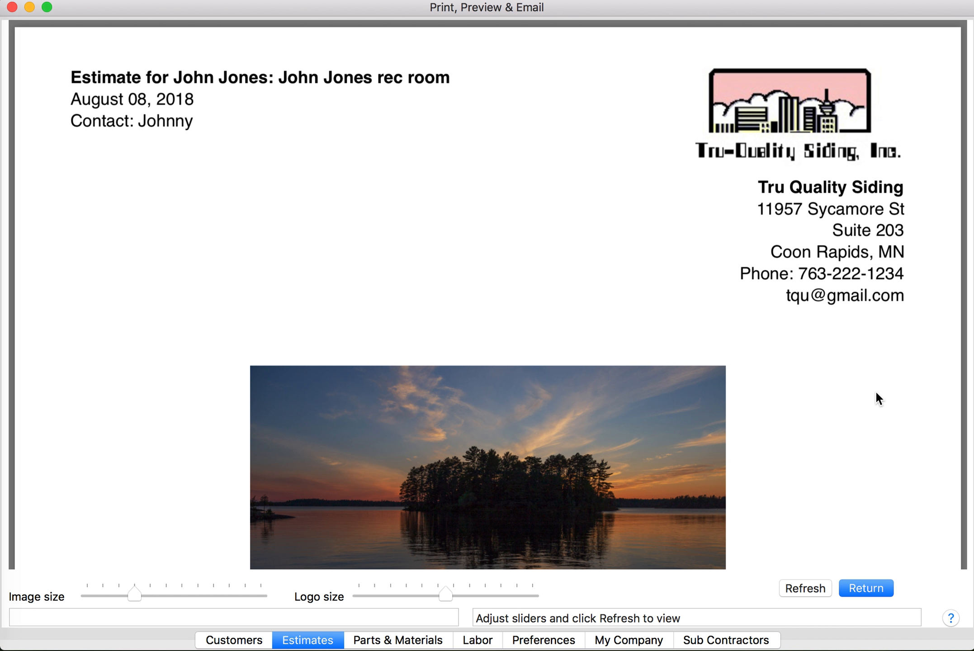
scroll(879, 398, "down", 7)
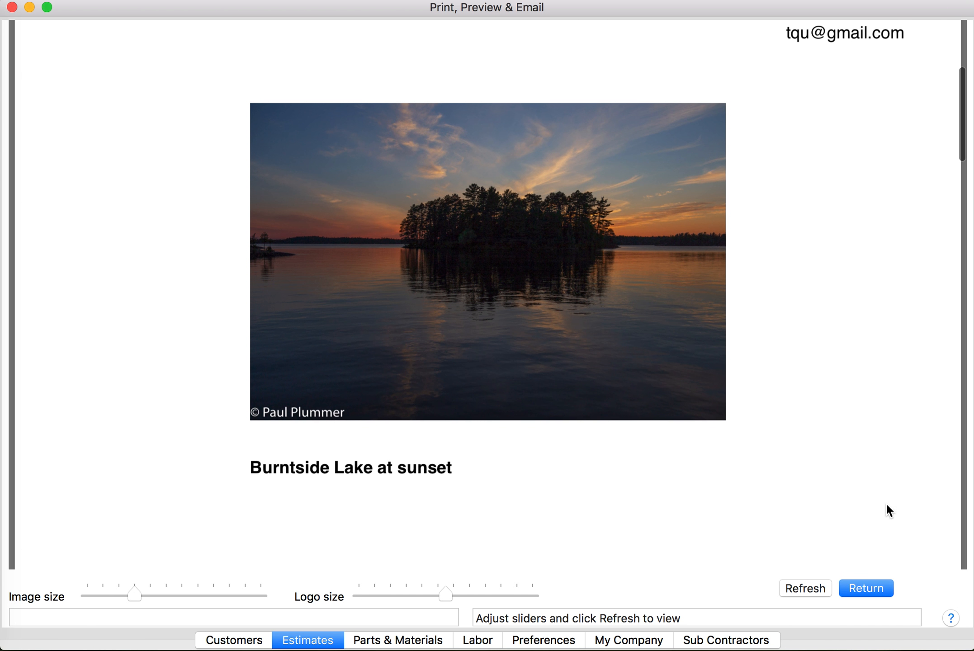
left_click(880, 589)
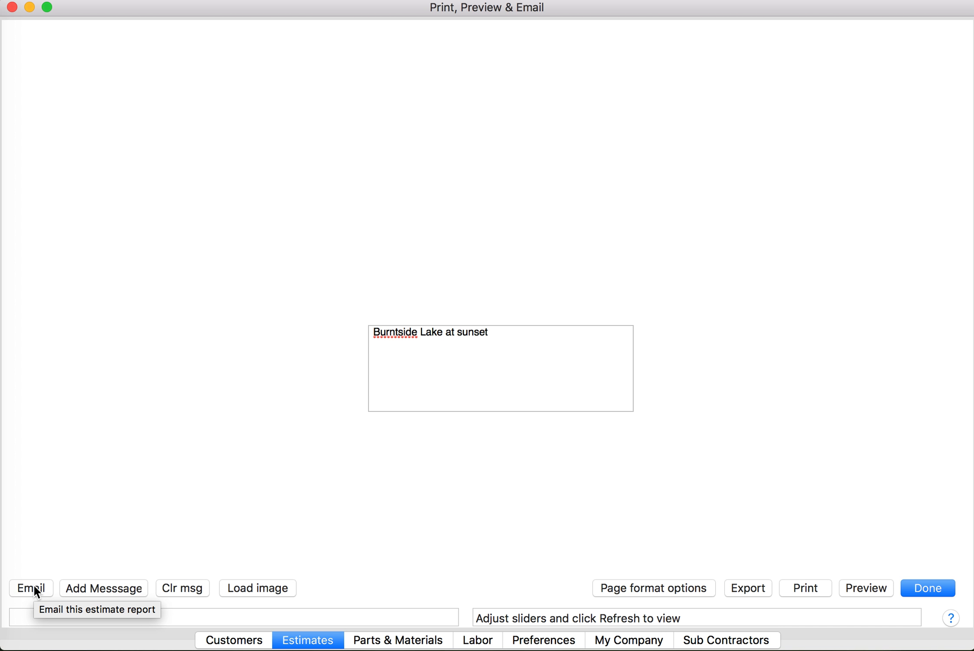
Exit Print, Preview & Email back to the rec room estimate's 14-item Estimates screen
left_click(922, 586)
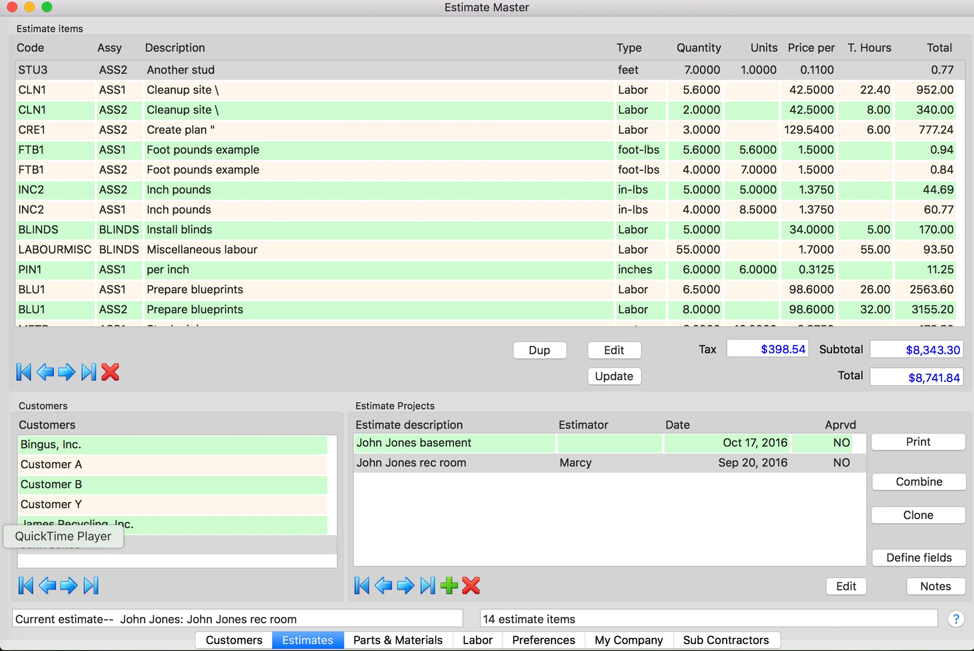
left_click(1, 540)
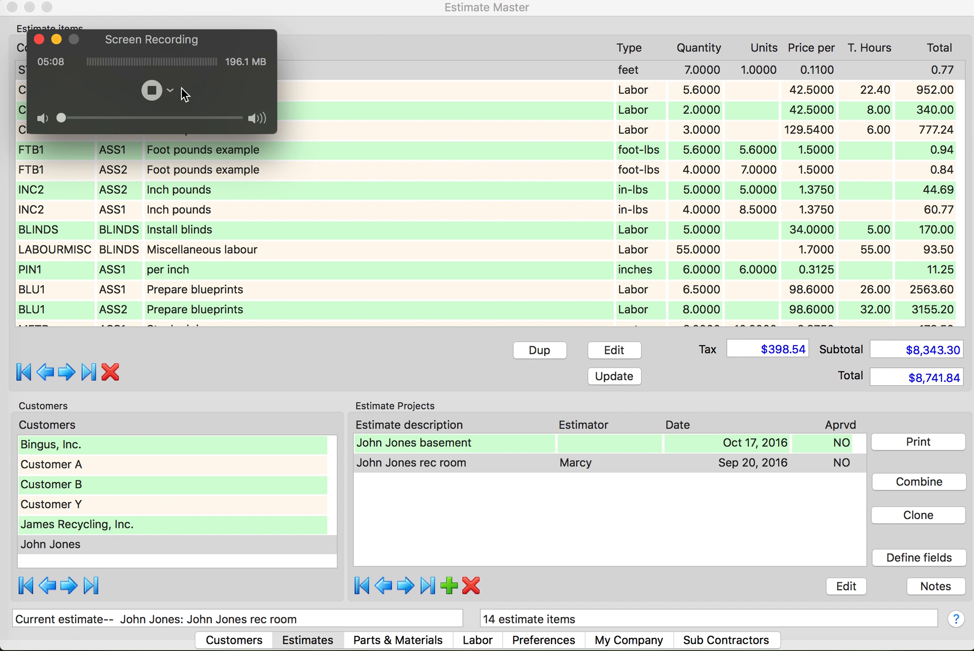